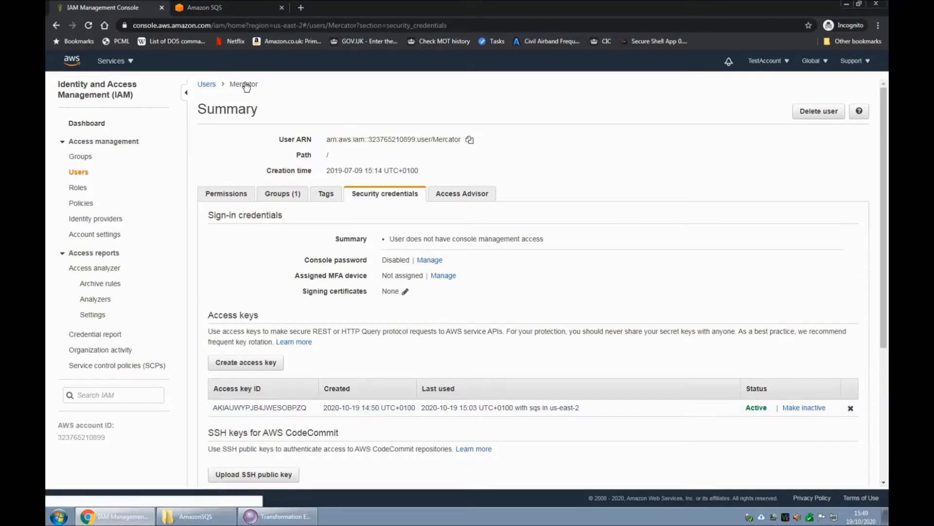
- Return to the Amazon SQS console and open the queues list
{"action": "left_click", "coordinate": [216, 7]}
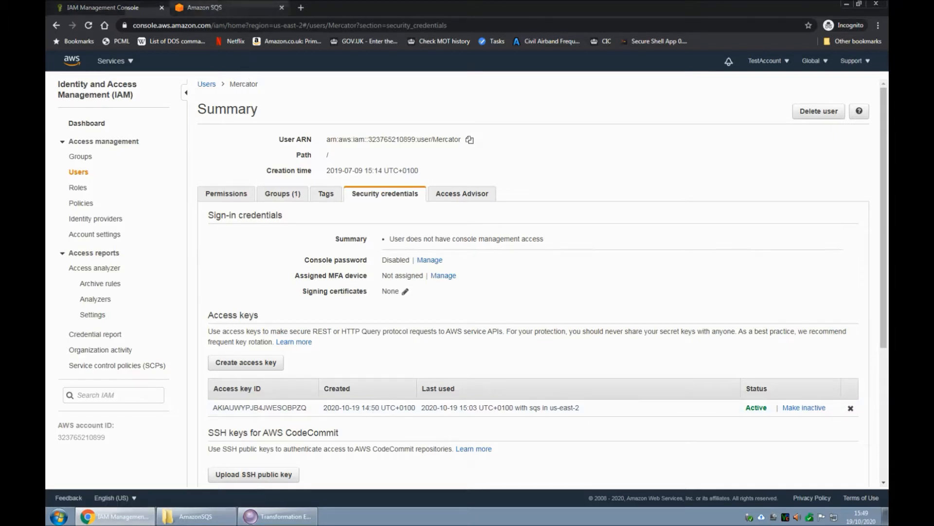
{"action": "scroll", "coordinate": [197, 121], "scroll_direction": "up", "scroll_amount": 5}
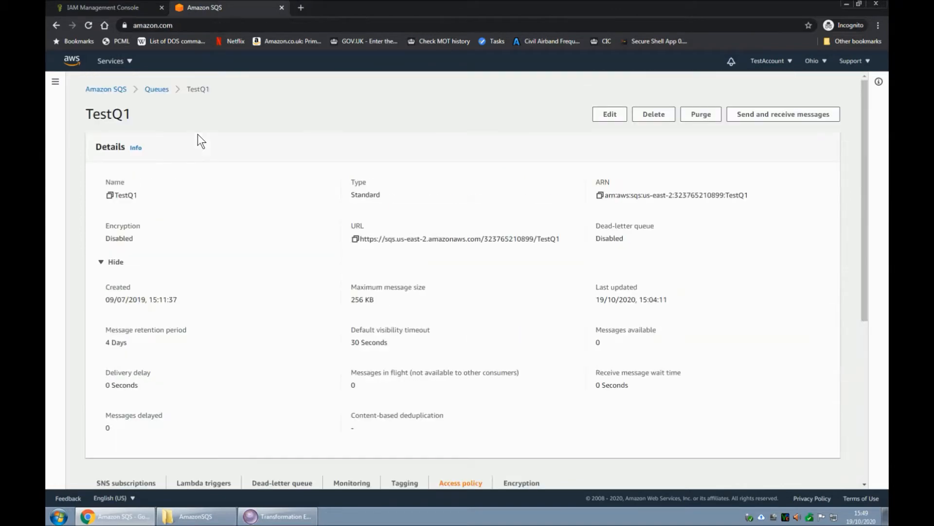
{"action": "left_click", "coordinate": [115, 89]}
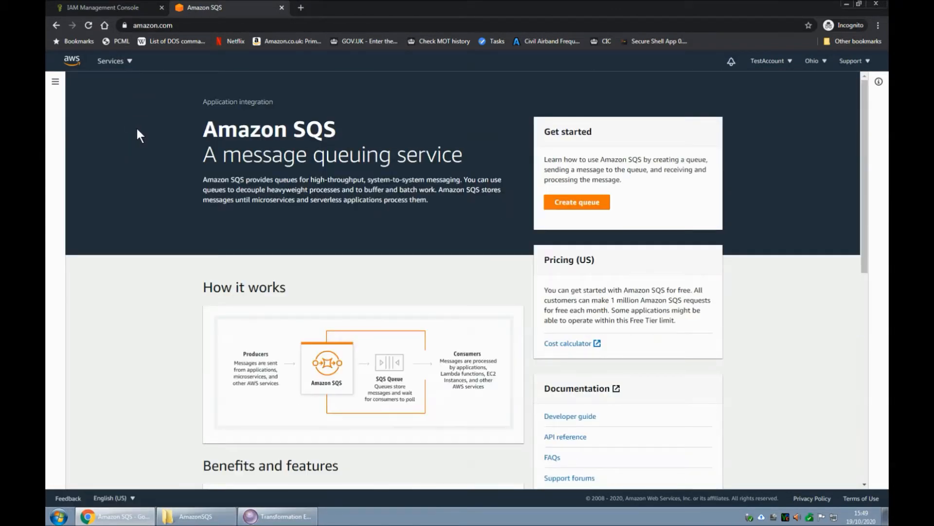
{"action": "left_click", "coordinate": [57, 25]}
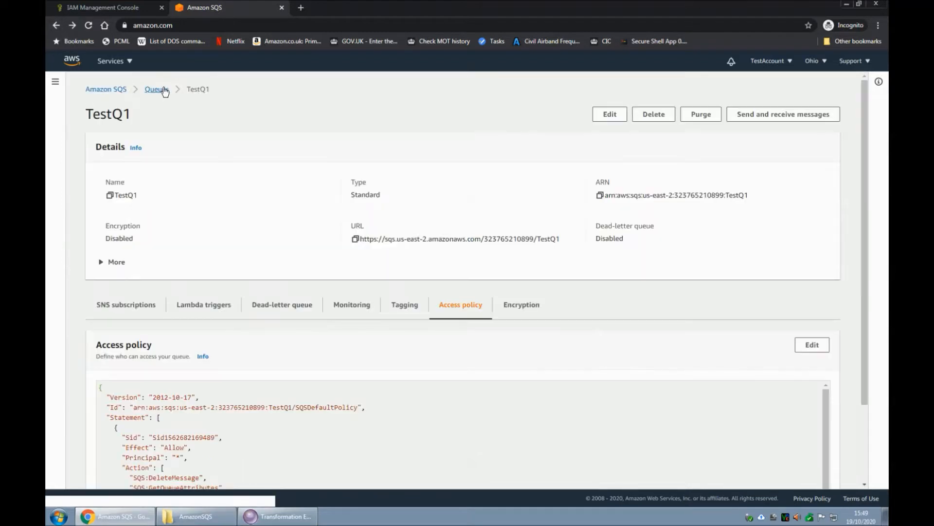
{"action": "left_click", "coordinate": [157, 90]}
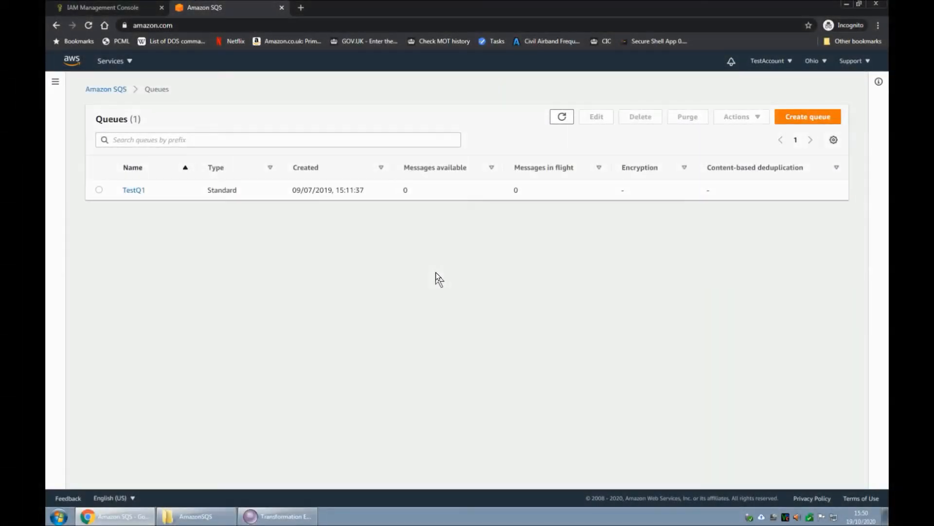
- Switch to Transformation Extender Design Studio and open the Test.mms map source with its composition
{"action": "left_click", "coordinate": [291, 519]}
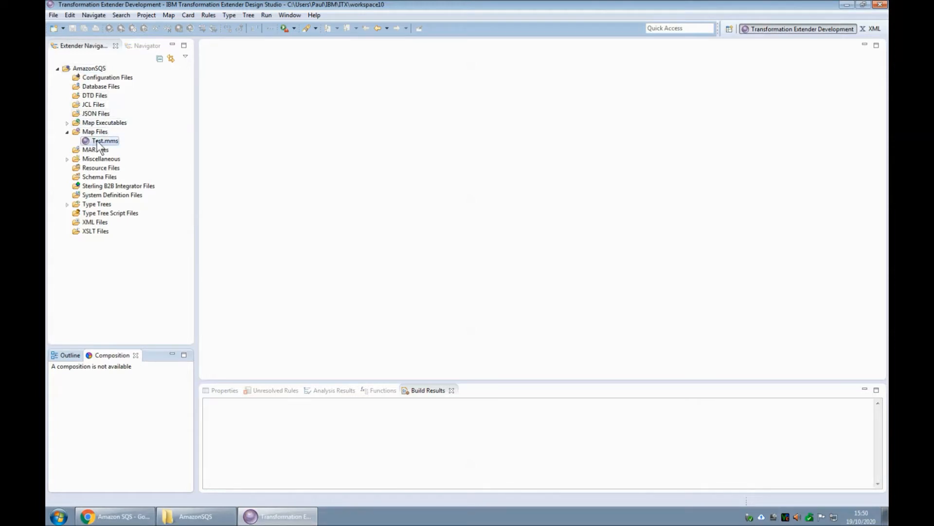
{"action": "left_click", "coordinate": [67, 204]}
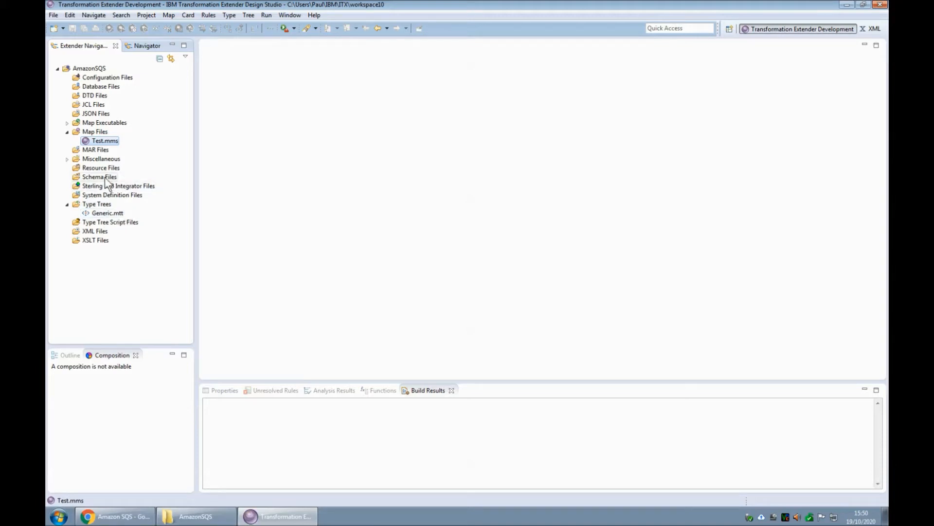
{"action": "double_click", "coordinate": [106, 141]}
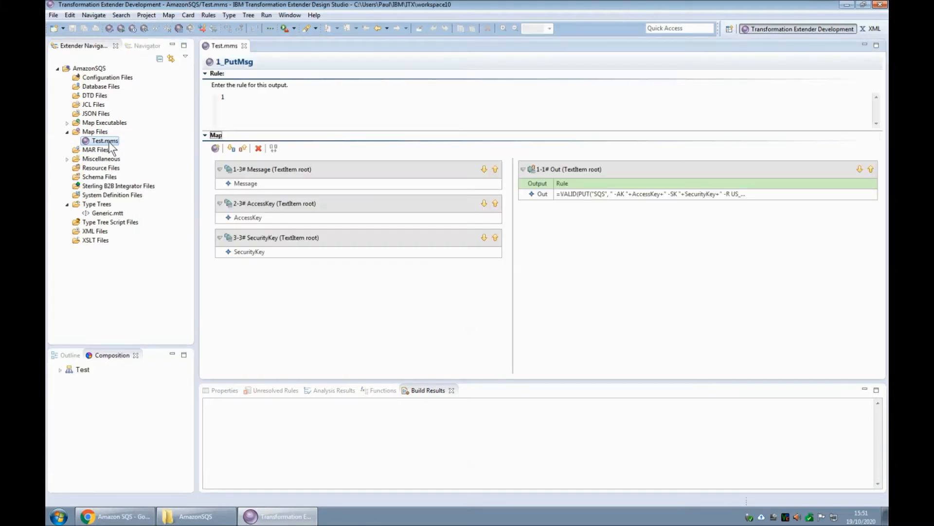
{"action": "left_click", "coordinate": [61, 370]}
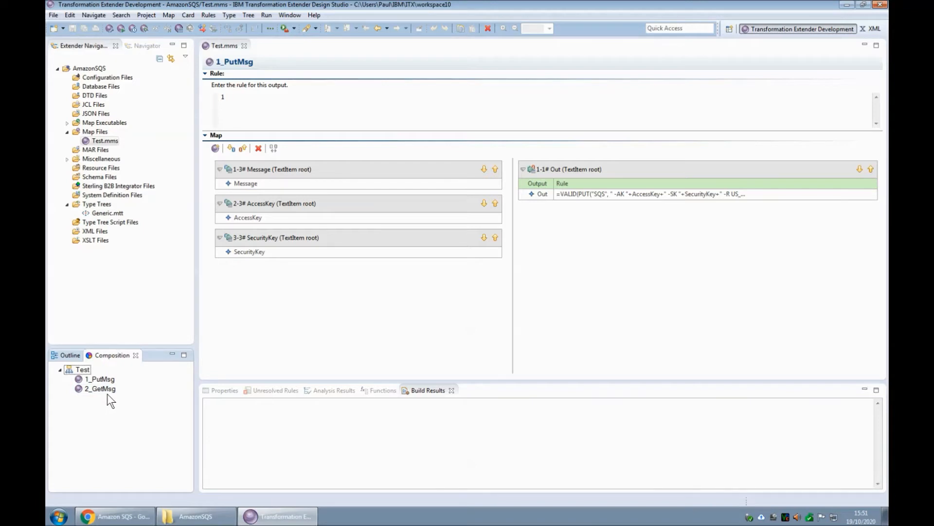
- Inspect the settings of the Message, AccessKey and SecurityKey input cards of the 1_PutMsg map
{"action": "left_click", "coordinate": [285, 177]}
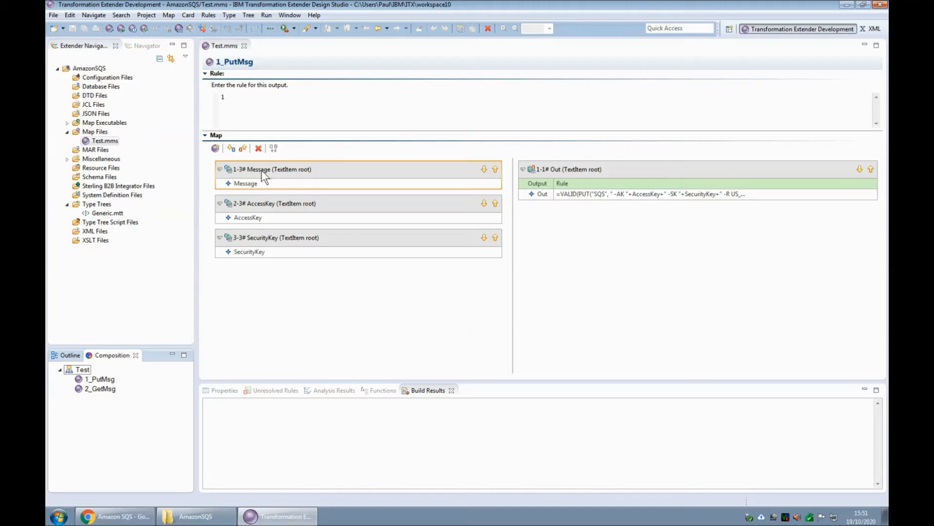
{"action": "double_click", "coordinate": [290, 172]}
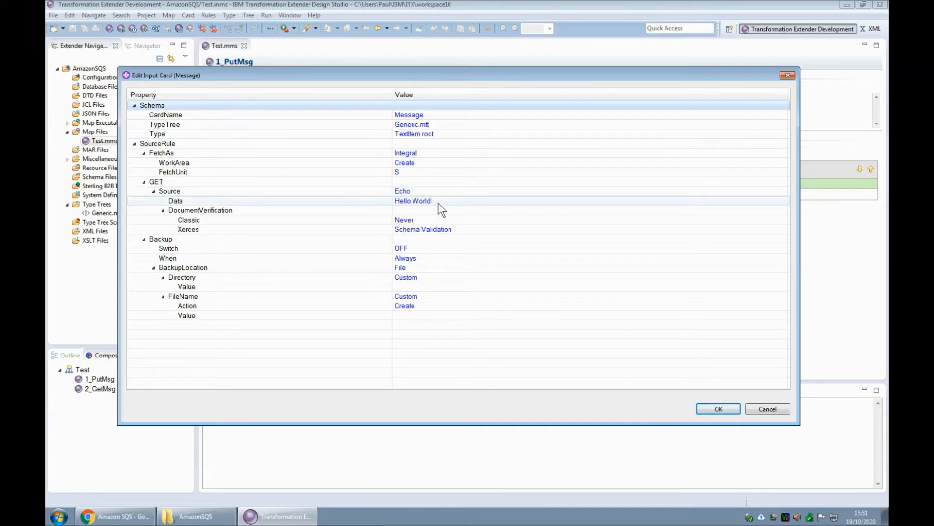
{"action": "left_click", "coordinate": [718, 410]}
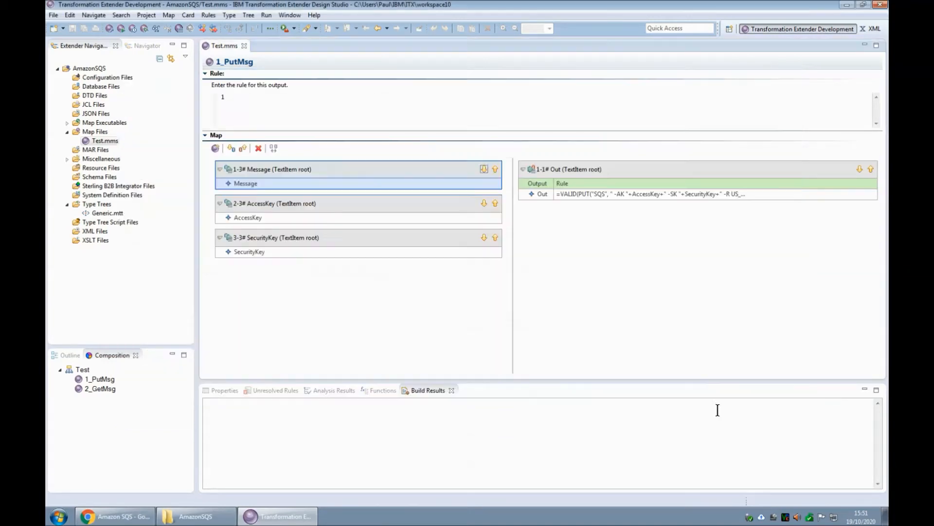
{"action": "double_click", "coordinate": [346, 202]}
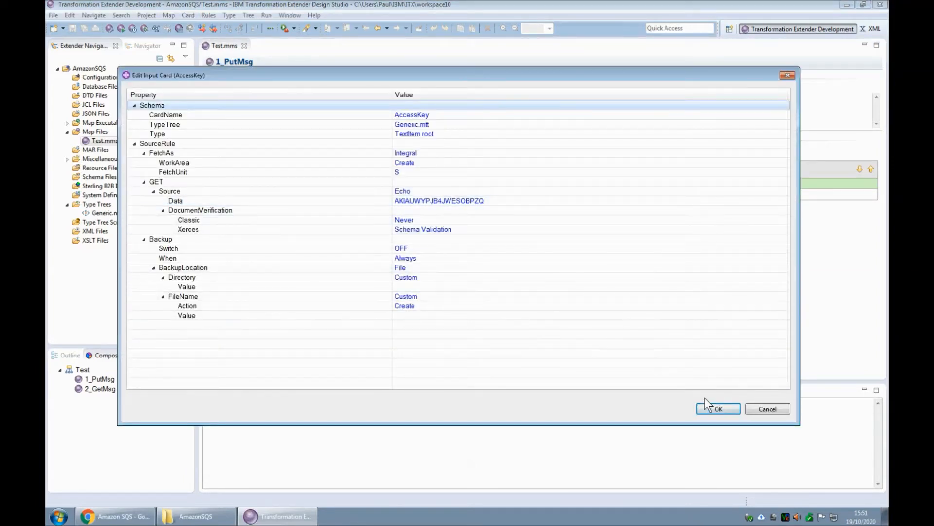
{"action": "left_click", "coordinate": [769, 410]}
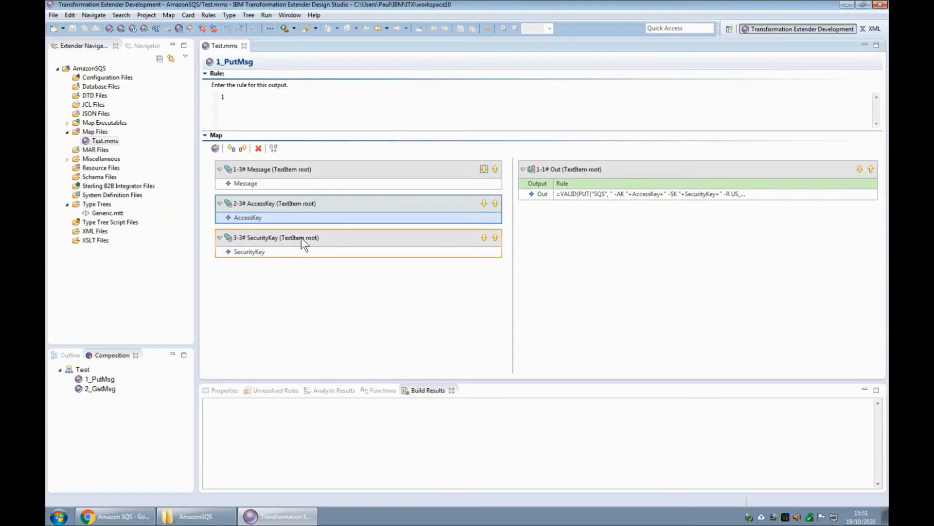
{"action": "double_click", "coordinate": [302, 237]}
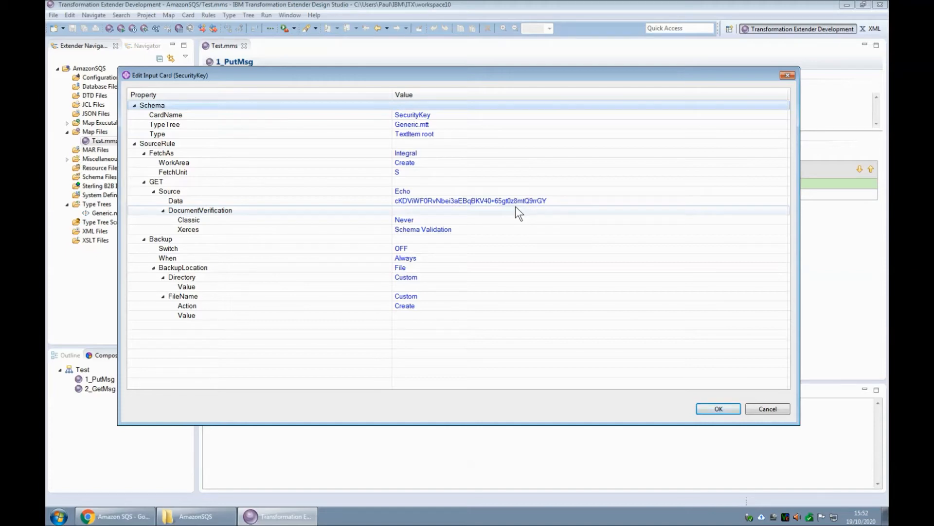
{"action": "left_click", "coordinate": [767, 409]}
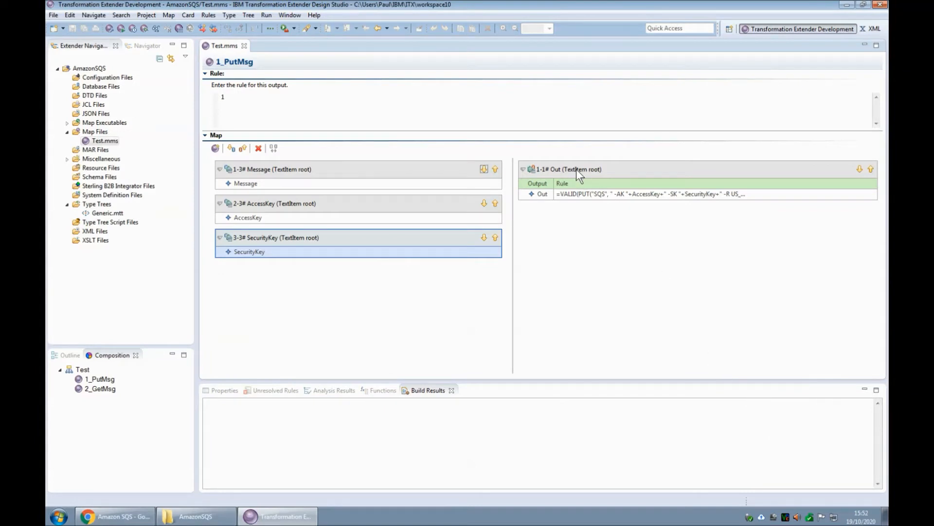
- Examine the Out card's PUT rule for the SQS adapter, highlighting its key, region and queue parameters
{"action": "left_click", "coordinate": [593, 192]}
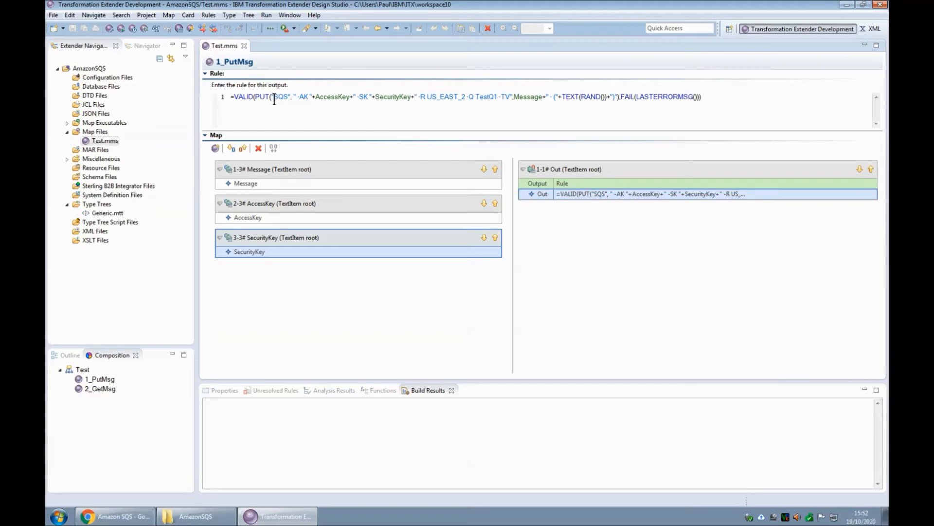
{"action": "left_click_drag", "start_coordinate": [274, 100], "coordinate": [297, 100]}
{"action": "left_click_drag", "start_coordinate": [358, 99], "coordinate": [368, 99]}
{"action": "left_click_drag", "start_coordinate": [428, 99], "coordinate": [463, 101]}
{"action": "left_click_drag", "start_coordinate": [476, 99], "coordinate": [497, 99]}
{"action": "left_click_drag", "start_coordinate": [501, 98], "coordinate": [508, 99]}
{"action": "left_click", "coordinate": [527, 99]}
- Run the 1_PutMsg map and refresh the TestQ1 queue list in the browser
{"action": "left_click", "coordinate": [109, 382]}
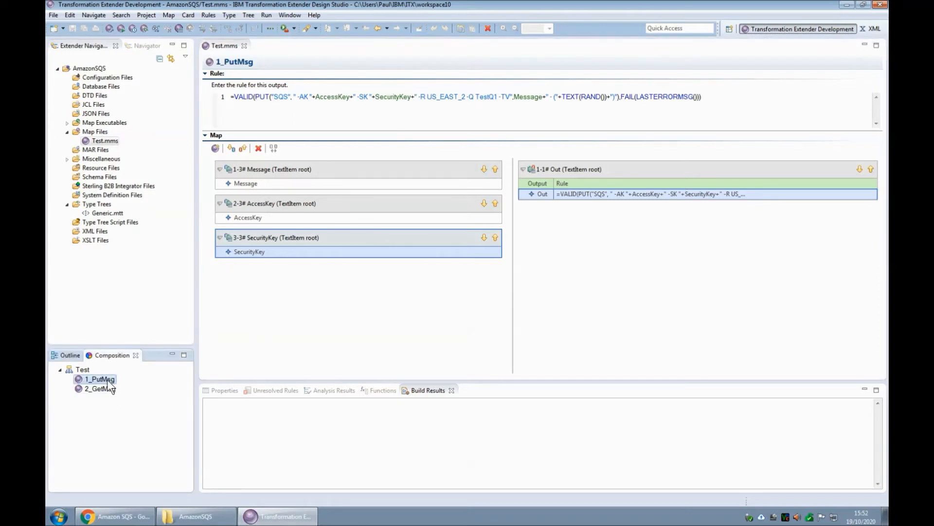
{"action": "left_click", "coordinate": [121, 28]}
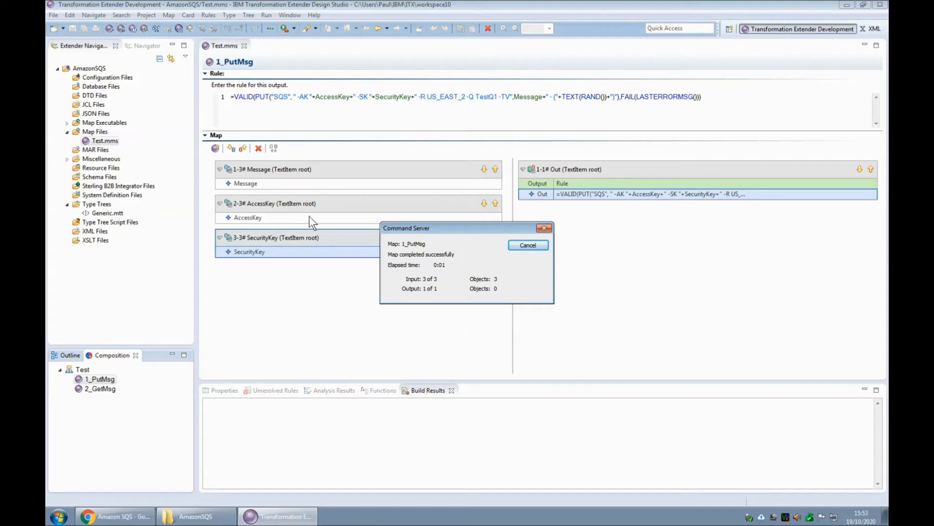
{"action": "left_click", "coordinate": [519, 244]}
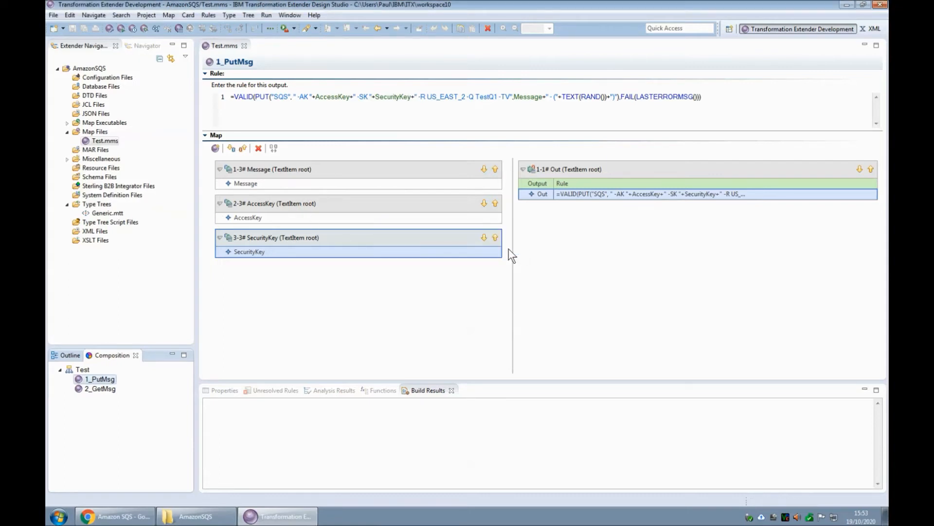
{"action": "left_click", "coordinate": [124, 516]}
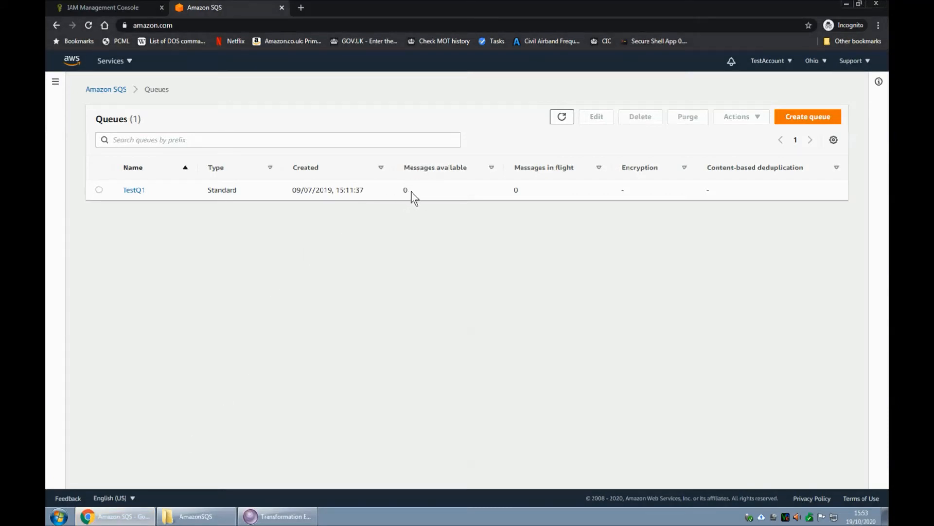
{"action": "left_click", "coordinate": [563, 119]}
- Inspect the Amazon SQS GET command of the 2_GetMsg map's In1 input card
{"action": "left_click", "coordinate": [287, 517]}
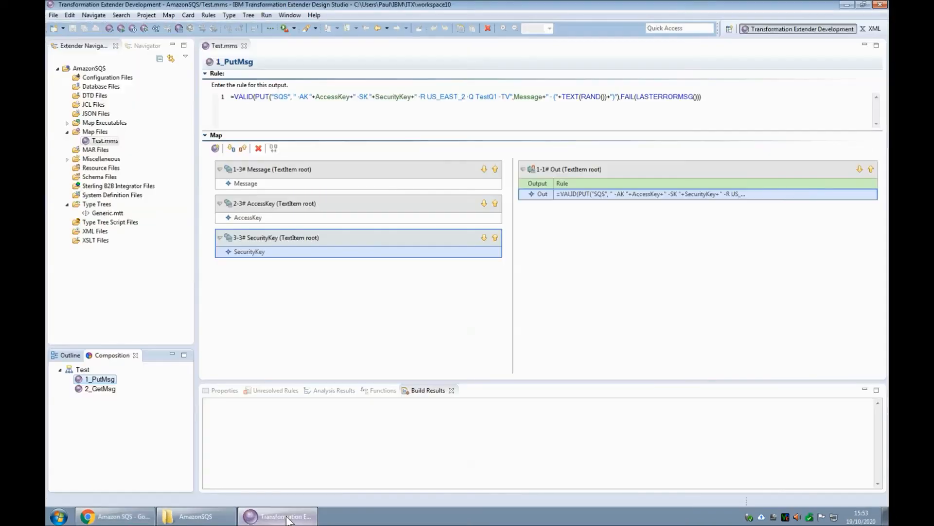
{"action": "left_click", "coordinate": [101, 387]}
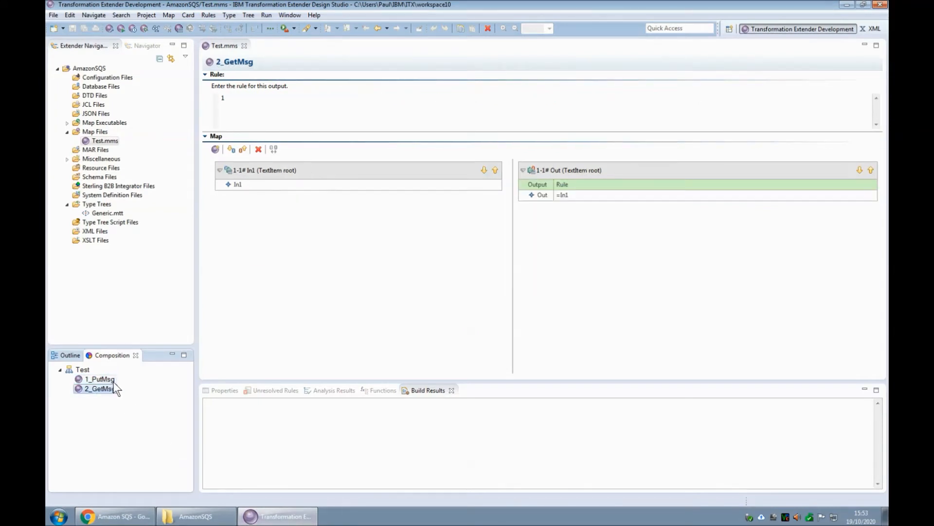
{"action": "double_click", "coordinate": [303, 171]}
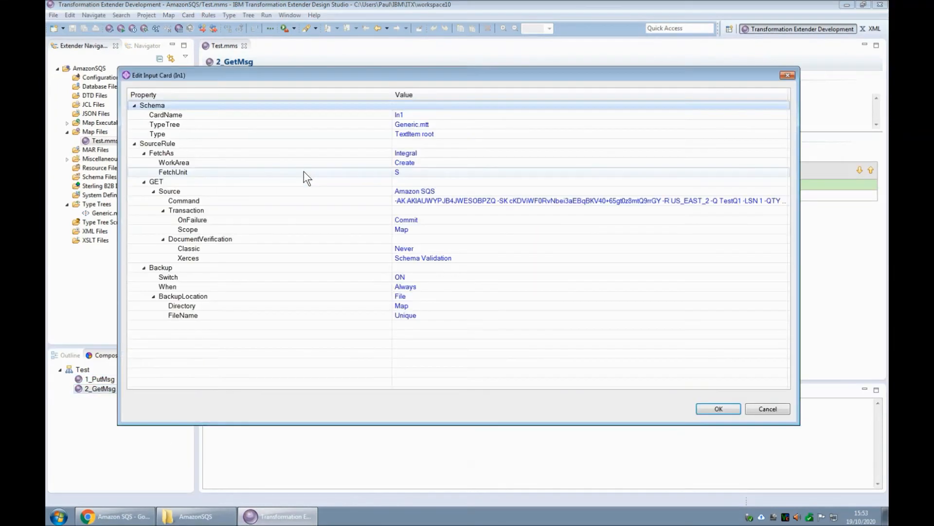
{"action": "left_click_drag", "start_coordinate": [392, 96], "coordinate": [258, 107]}
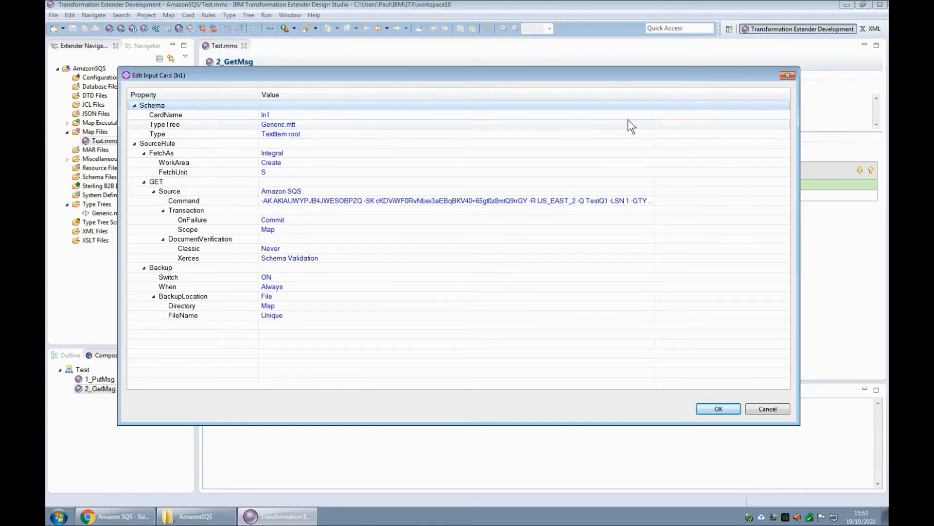
{"action": "left_click_drag", "start_coordinate": [653, 95], "coordinate": [761, 104]}
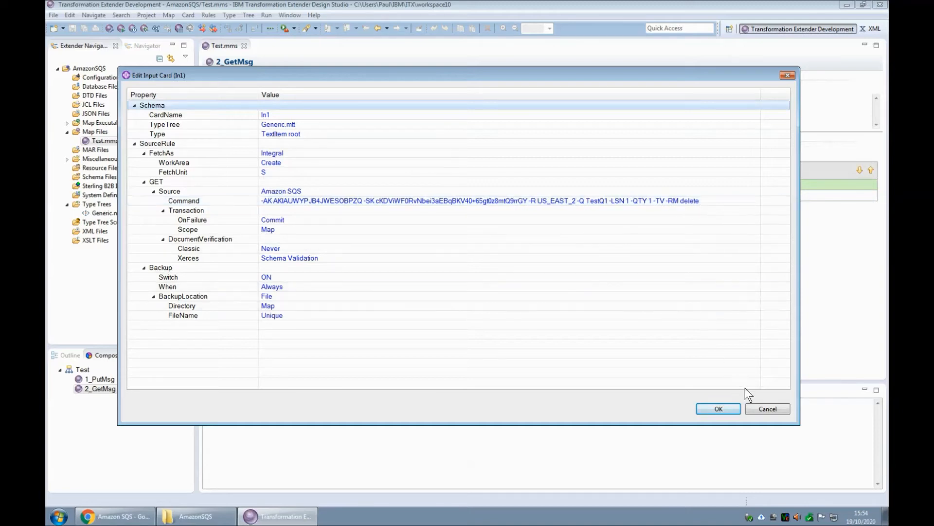
{"action": "left_click", "coordinate": [767, 409]}
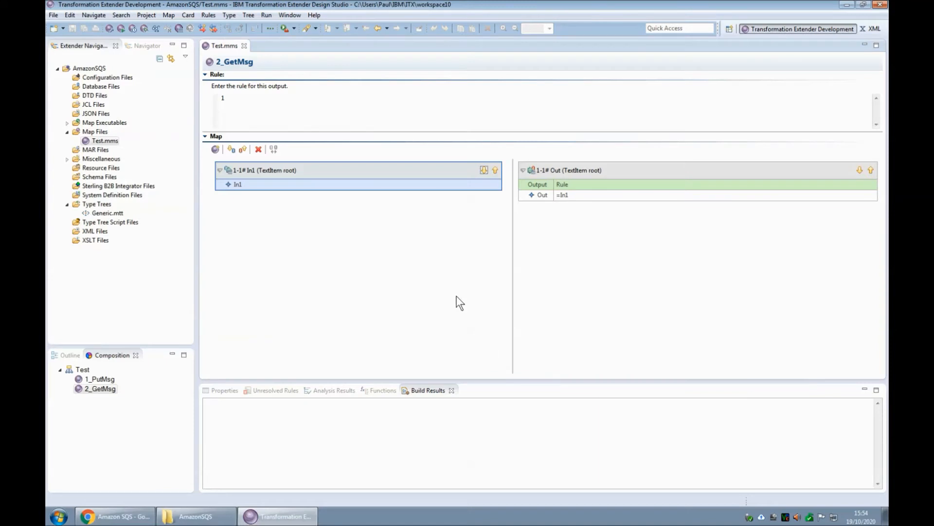
- Run the 2_GetMsg map and refresh the SQS queue list again
{"action": "left_click", "coordinate": [122, 28]}
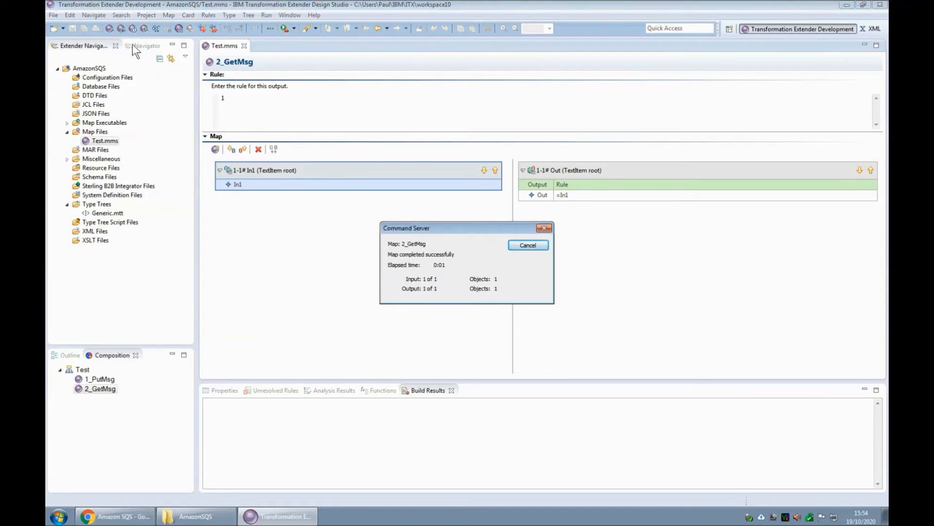
{"action": "left_click", "coordinate": [528, 244]}
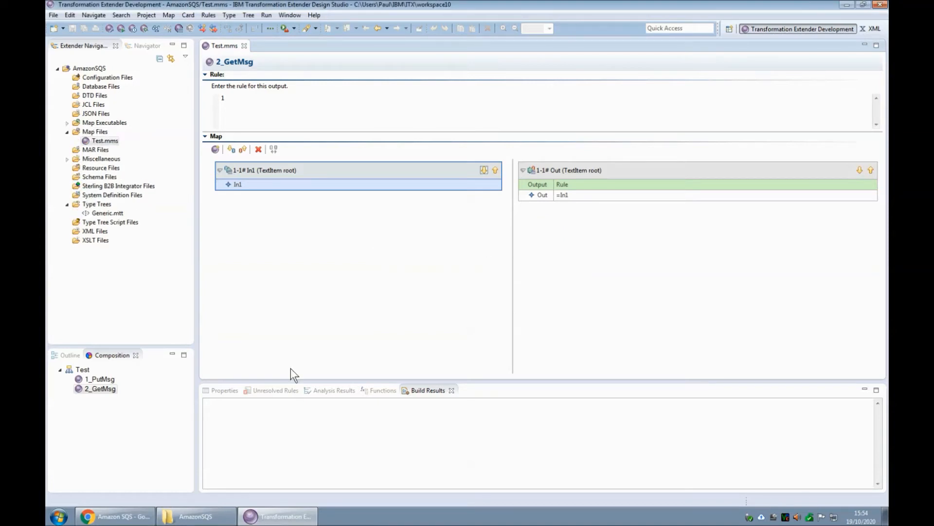
{"action": "left_click", "coordinate": [125, 521]}
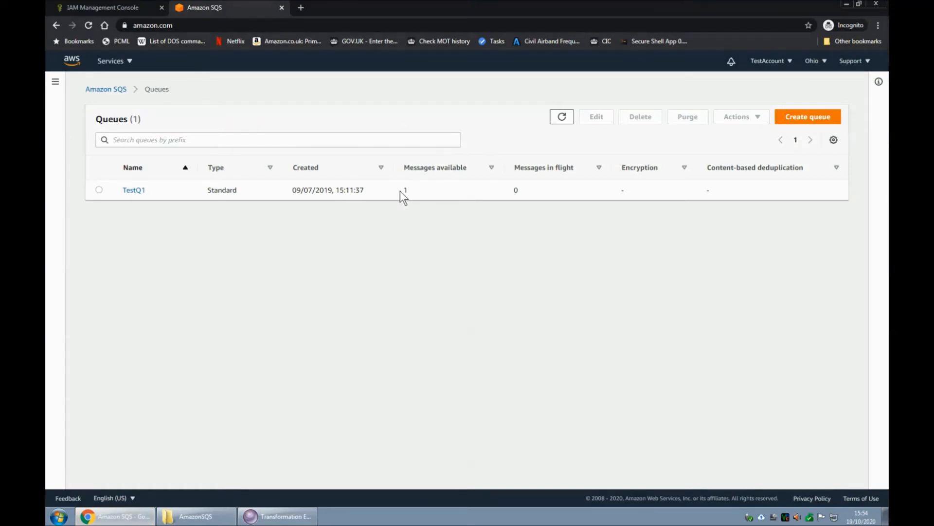
{"action": "left_click", "coordinate": [560, 119]}
- Open the 2_GetMsg backup file in UltraEdit, select the retrieved message text, and close the editor
{"action": "left_click", "coordinate": [203, 520]}
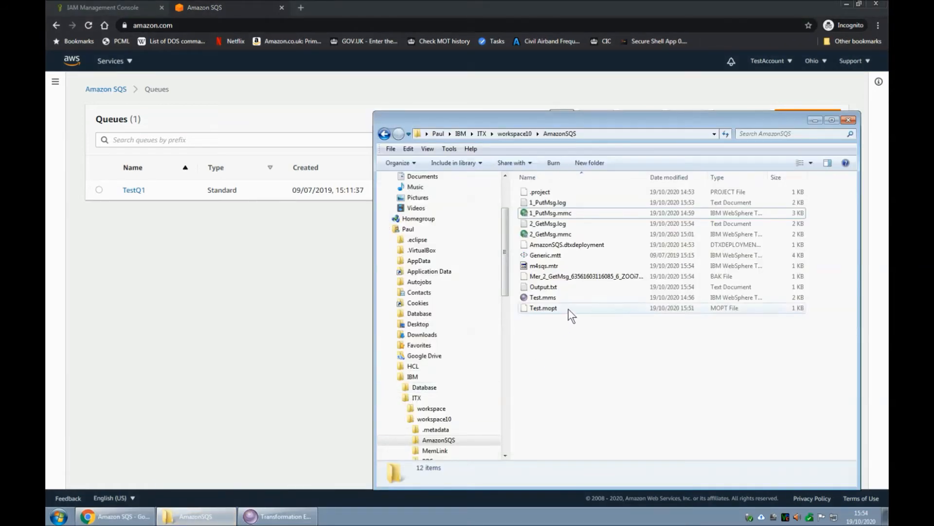
{"action": "right_click", "coordinate": [591, 276]}
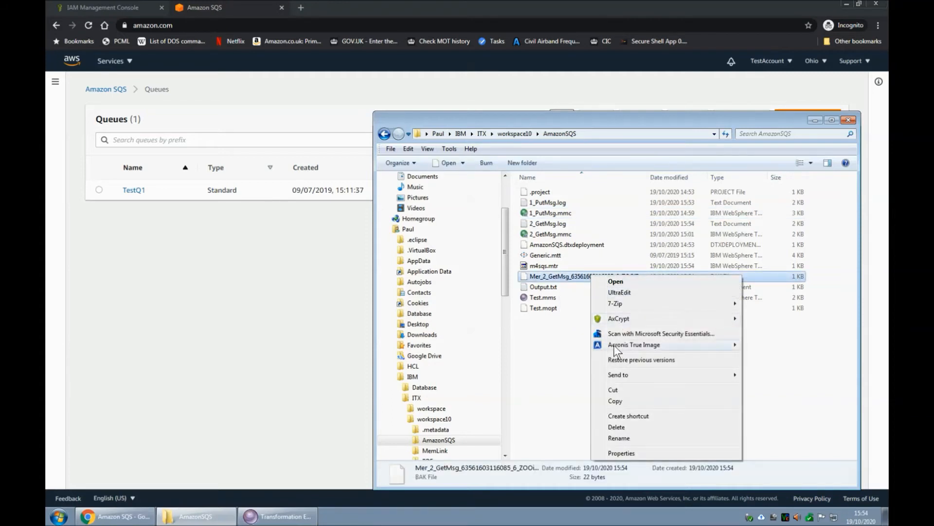
{"action": "mouse_move", "coordinate": [615, 372]}
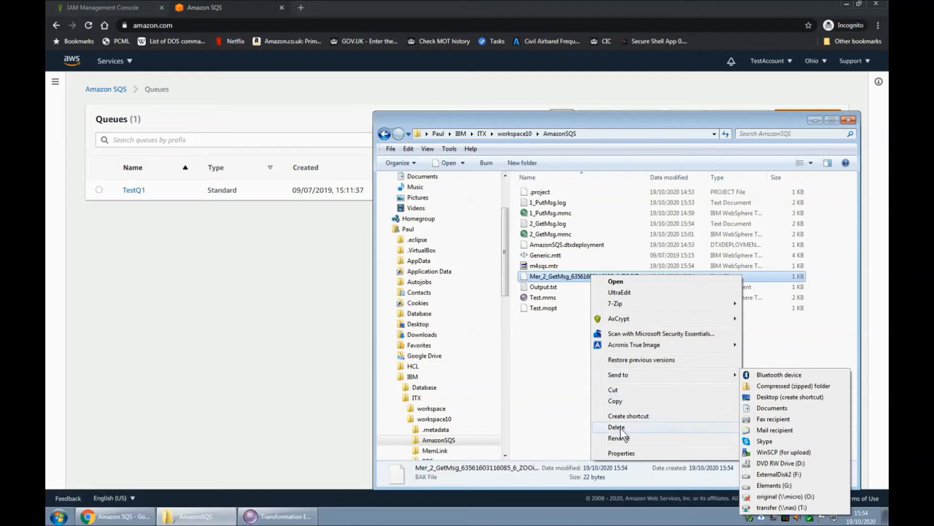
{"action": "left_click", "coordinate": [617, 291]}
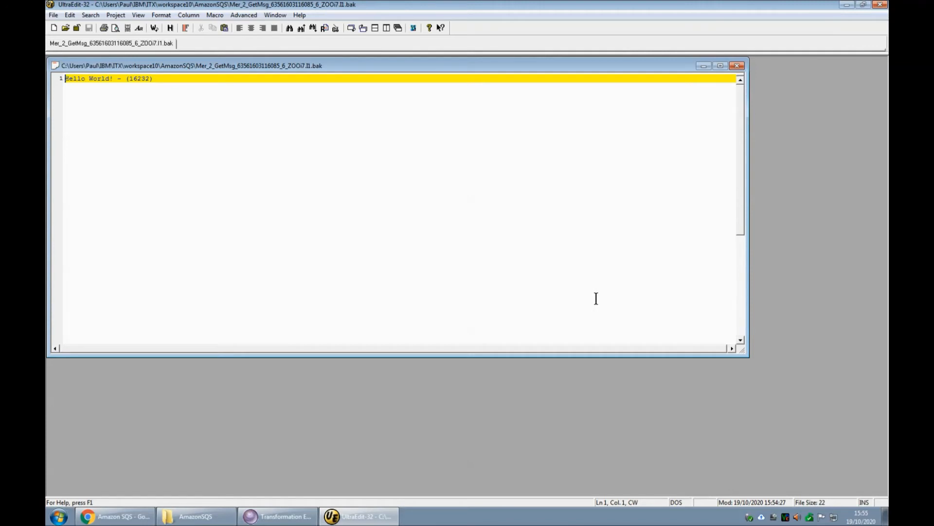
{"action": "key", "text": "shift+Right"}
{"action": "key", "text": "shift+Right"}
{"action": "key", "text": "shift+Right"}
{"action": "key", "text": "shift+Right"}
{"action": "key", "text": "shift+Right"}
{"action": "key", "text": "shift+Right"}
{"action": "key", "text": "shift+Right"}
{"action": "key", "text": "shift+Right"}
{"action": "key", "text": "shift+Right"}
{"action": "key", "text": "shift+Right"}
{"action": "key", "text": "shift+Right"}
{"action": "key", "text": "shift+Right"}
{"action": "key", "text": "shift+Right"}
{"action": "key", "text": "shift+Right"}
{"action": "key", "text": "shift+Right"}
{"action": "key", "text": "shift+Right"}
{"action": "key", "text": "shift+Right"}
{"action": "key", "text": "shift+Right"}
{"action": "key", "text": "shift+Right"}
{"action": "key", "text": "shift+Right"}
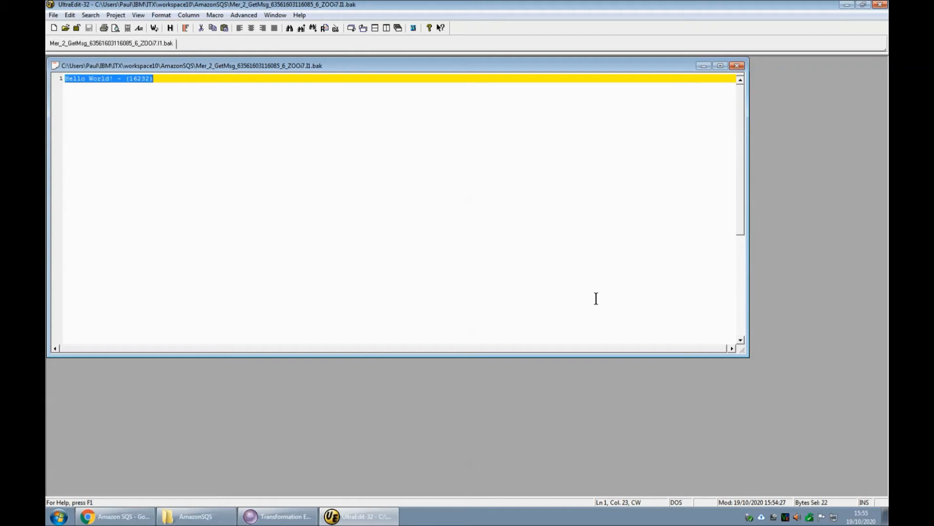
{"action": "left_click", "coordinate": [880, 4]}
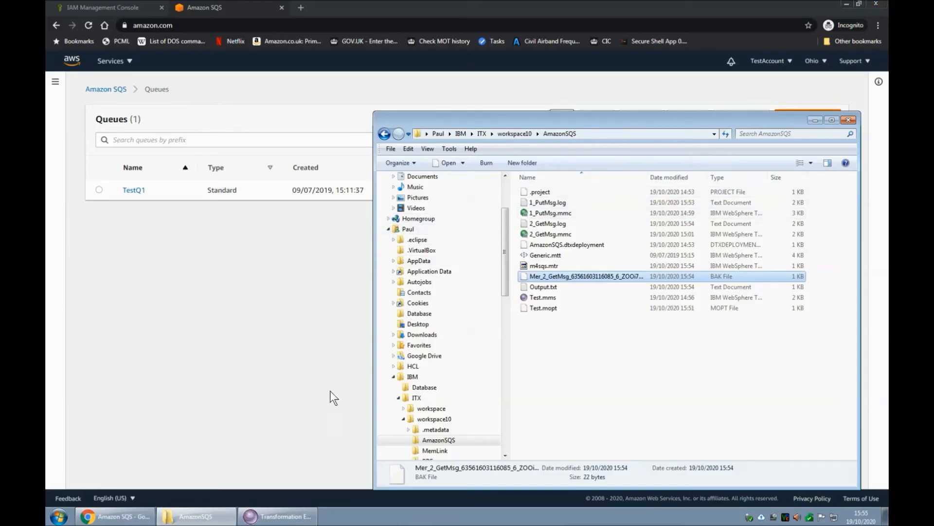
- Review the 2_GetMsg map's In1 input card properties in Design Studio and cancel the dialog
{"action": "left_click", "coordinate": [281, 519]}
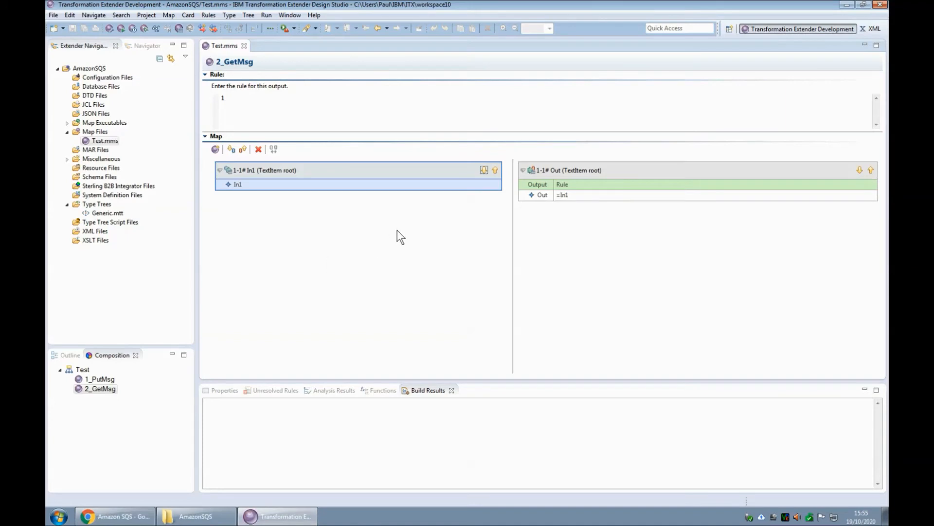
{"action": "double_click", "coordinate": [384, 171]}
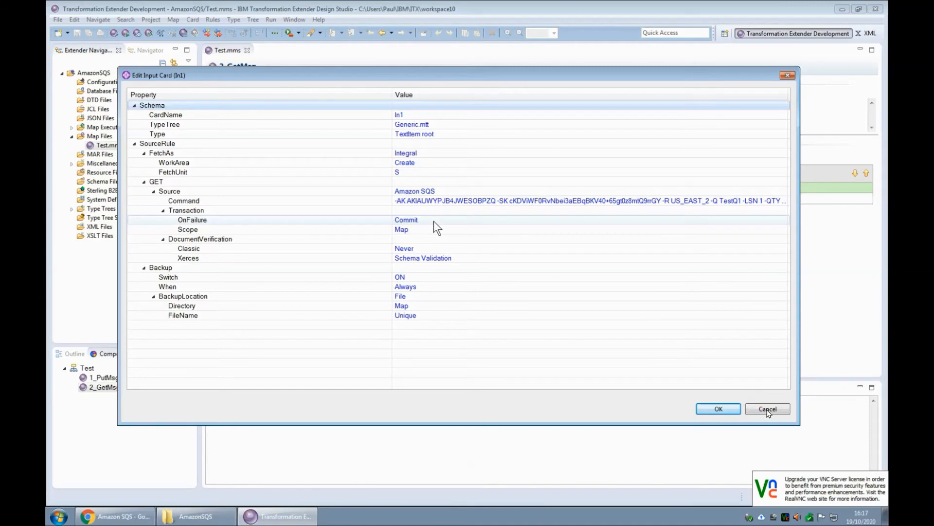
{"action": "left_click", "coordinate": [767, 409]}
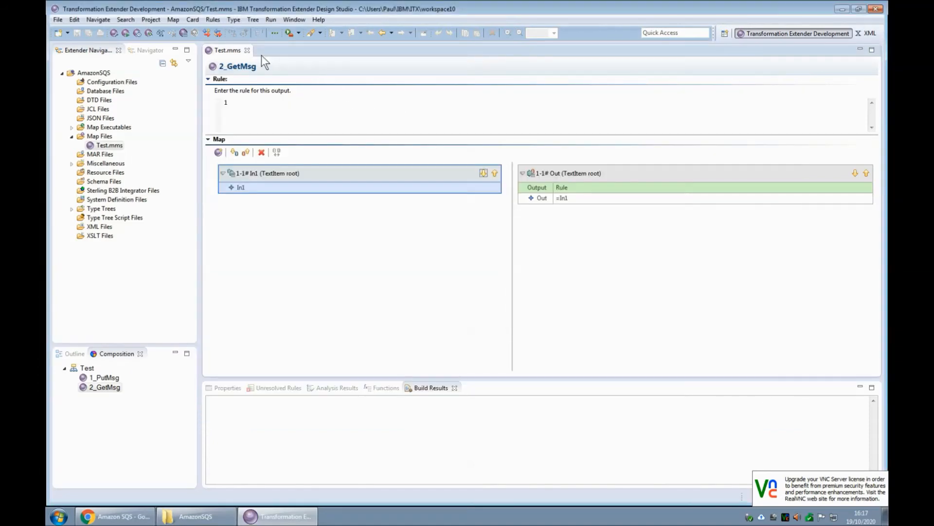
- Close the map and export the AmazonSQS project as archive file AmazonSQS.zip, overwriting the existing archive
{"action": "left_click", "coordinate": [247, 50]}
{"action": "left_click", "coordinate": [95, 73]}
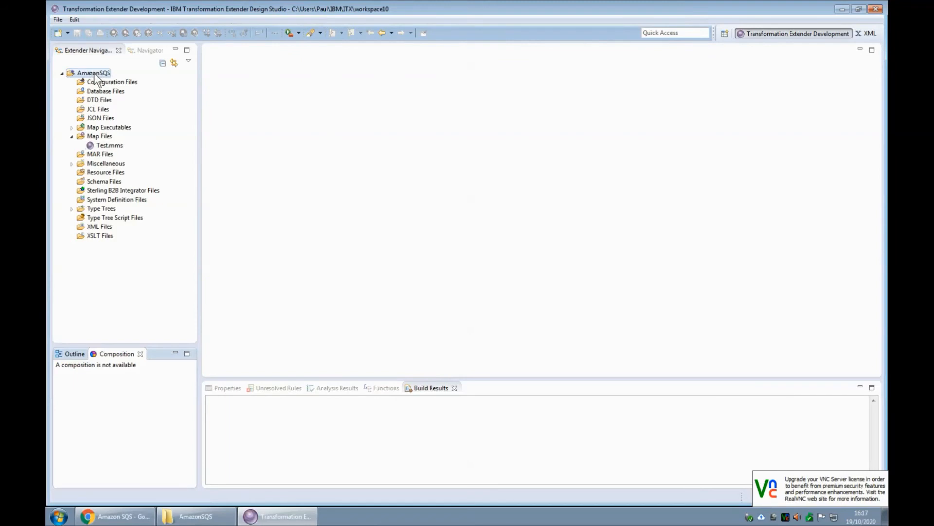
{"action": "right_click", "coordinate": [94, 73]}
{"action": "mouse_move", "coordinate": [178, 203]}
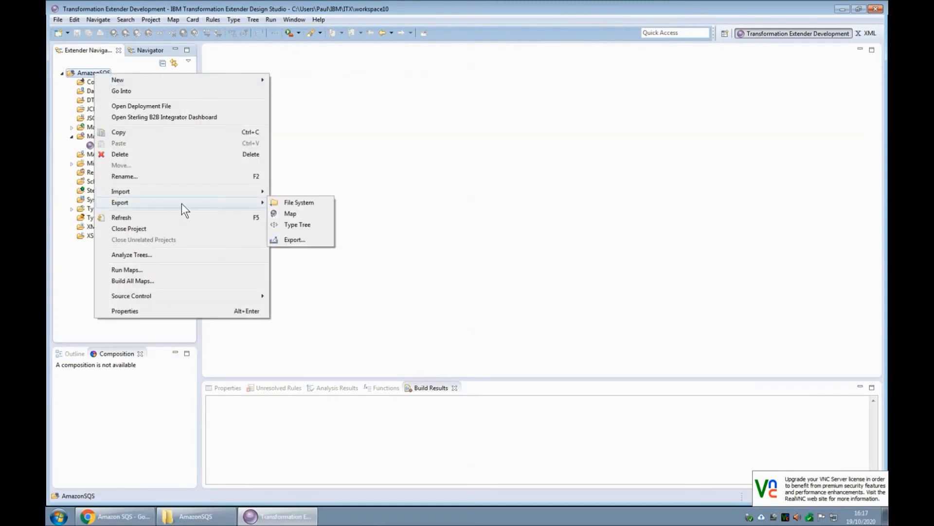
{"action": "left_click", "coordinate": [305, 241]}
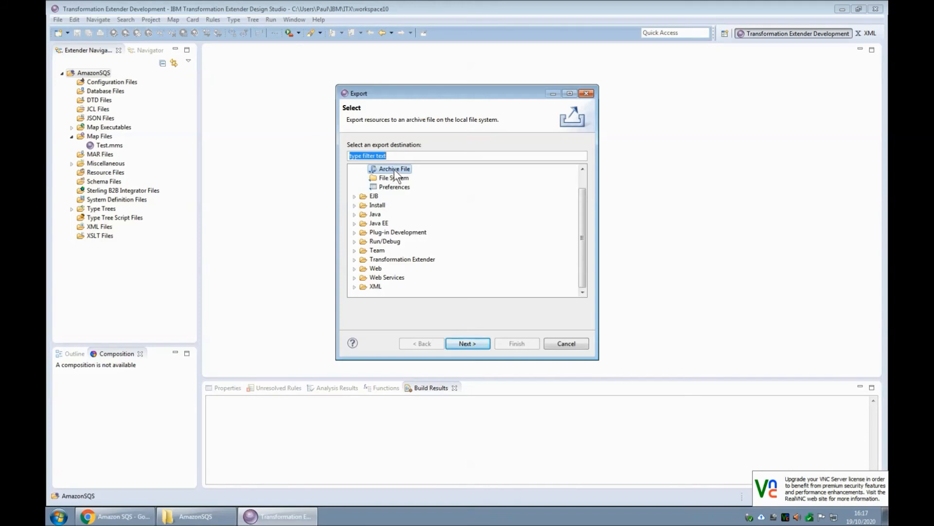
{"action": "left_click", "coordinate": [472, 344]}
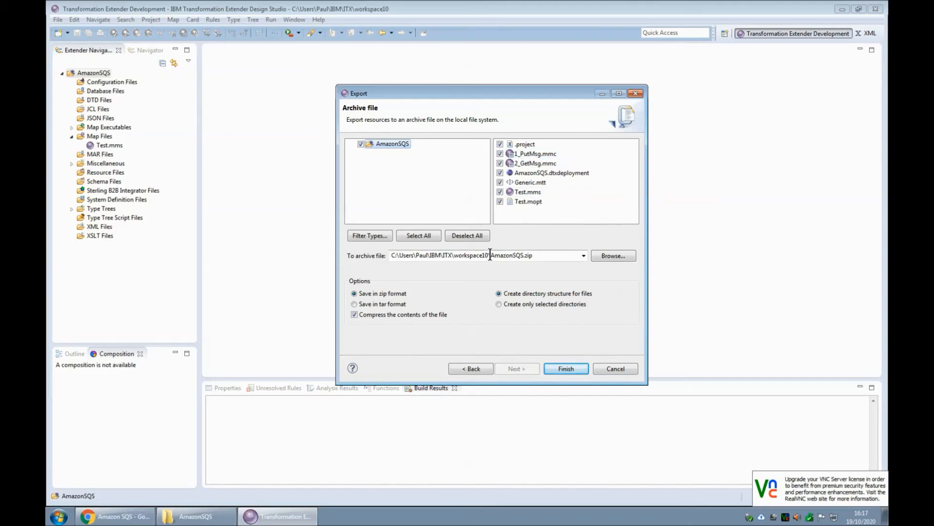
{"action": "left_click", "coordinate": [570, 369]}
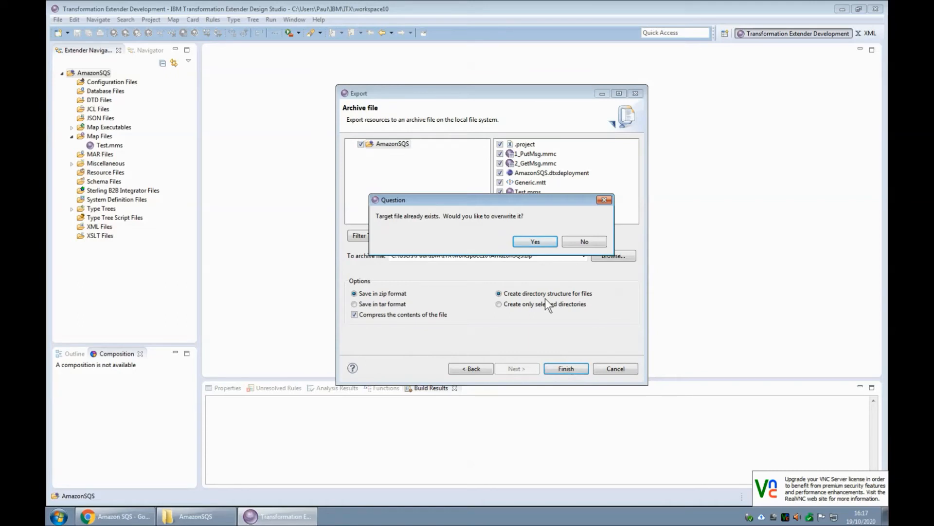
{"action": "left_click", "coordinate": [535, 242]}
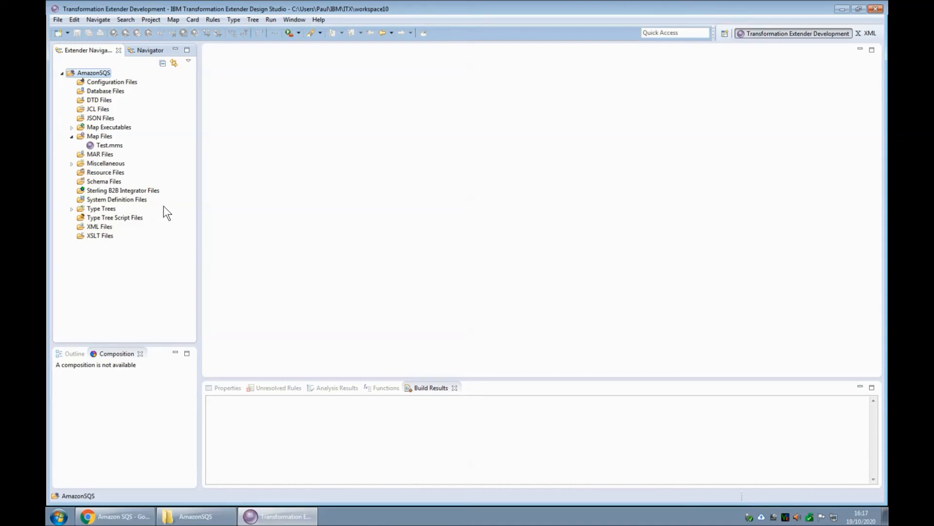
{"action": "key", "text": "super+r"}
{"action": "key", "text": "ctrl+v"}
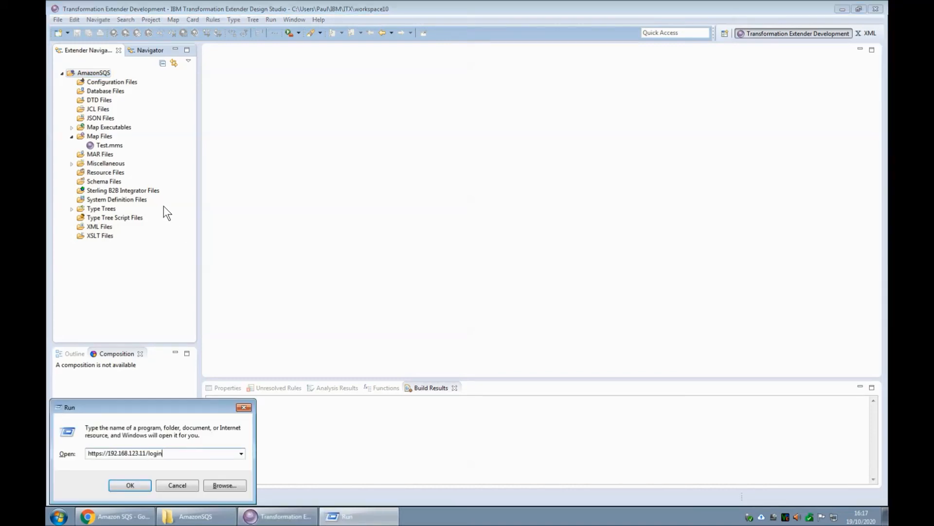
{"action": "key", "text": "Return"}
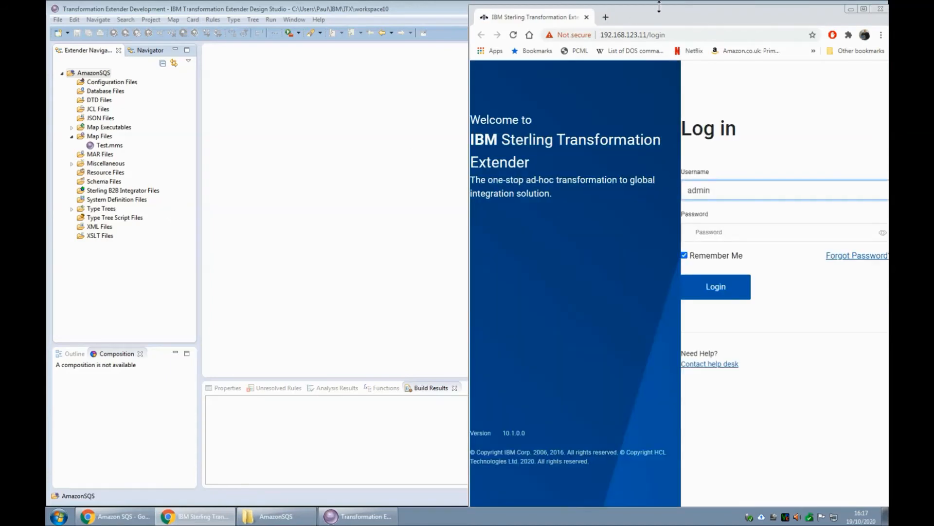
{"action": "double_click", "coordinate": [661, 11]}
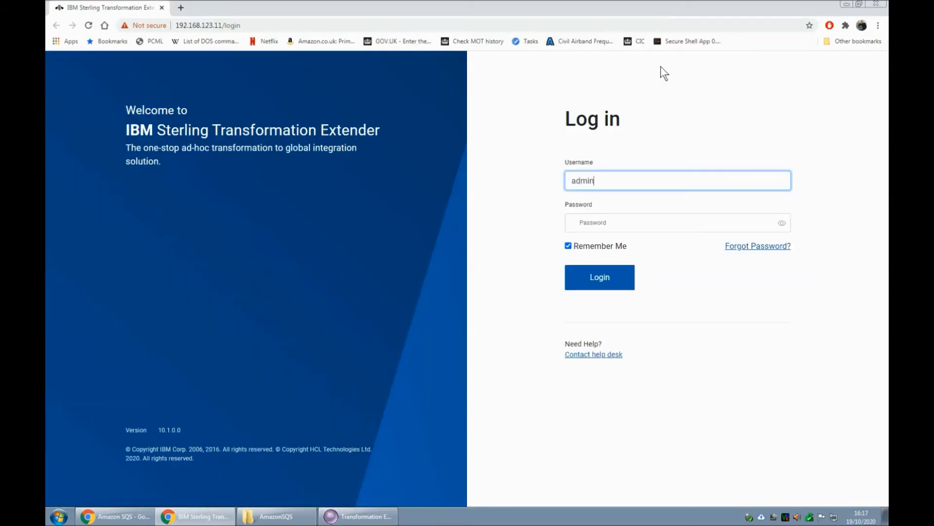
- Enter the account password and log in to IBM Sterling Transformation Extender
{"action": "left_click", "coordinate": [652, 226]}
{"action": "type", "text": "admin"}
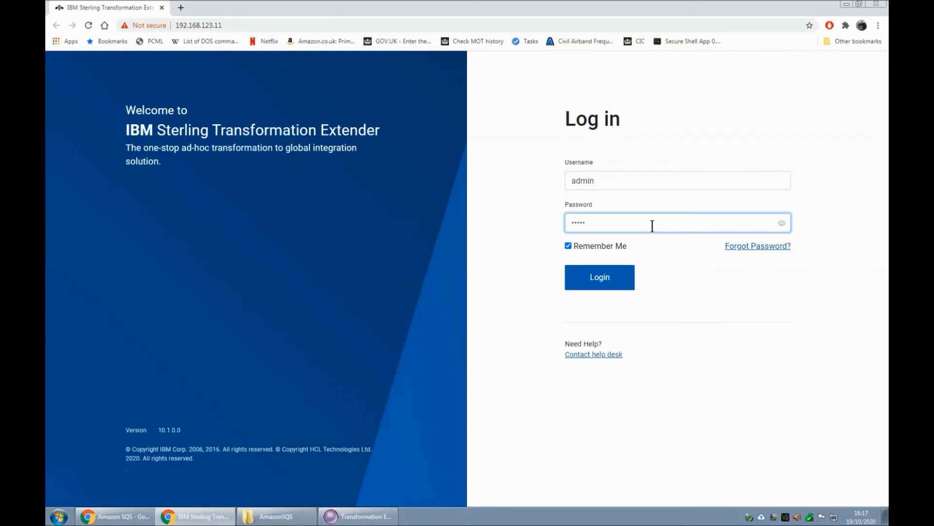
{"action": "key", "text": "Return"}
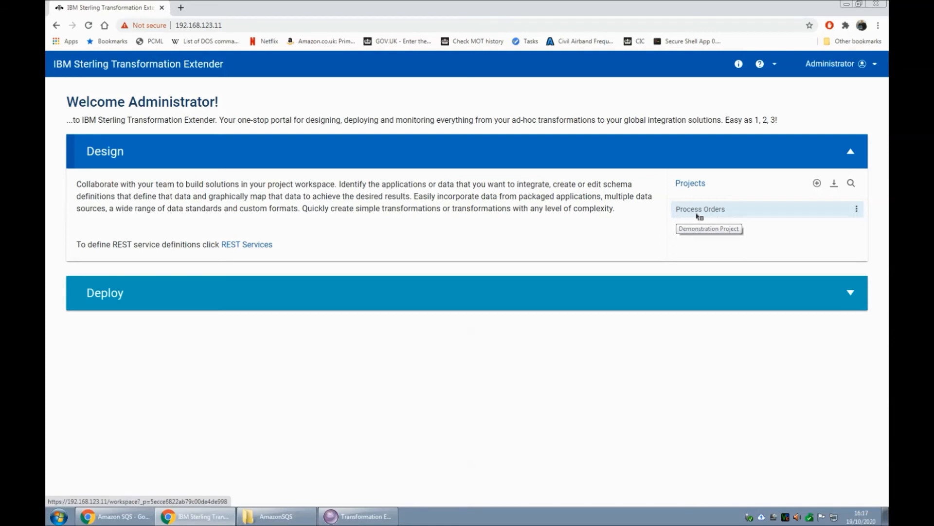
- Import AmazonSQS.zip as a new project named AmazonSQS and close the import dialog
{"action": "left_click", "coordinate": [838, 186]}
{"action": "left_click", "coordinate": [504, 230]}
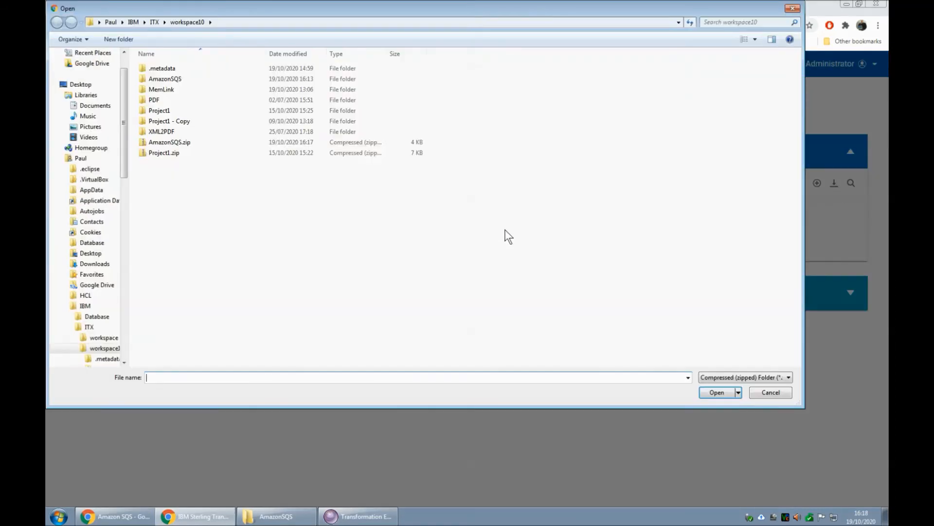
{"action": "double_click", "coordinate": [183, 142]}
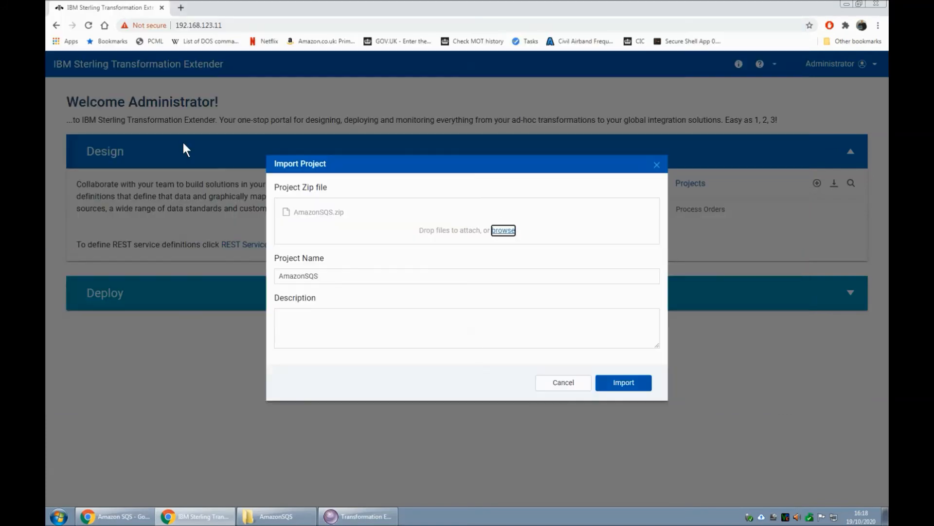
{"action": "left_click", "coordinate": [623, 384]}
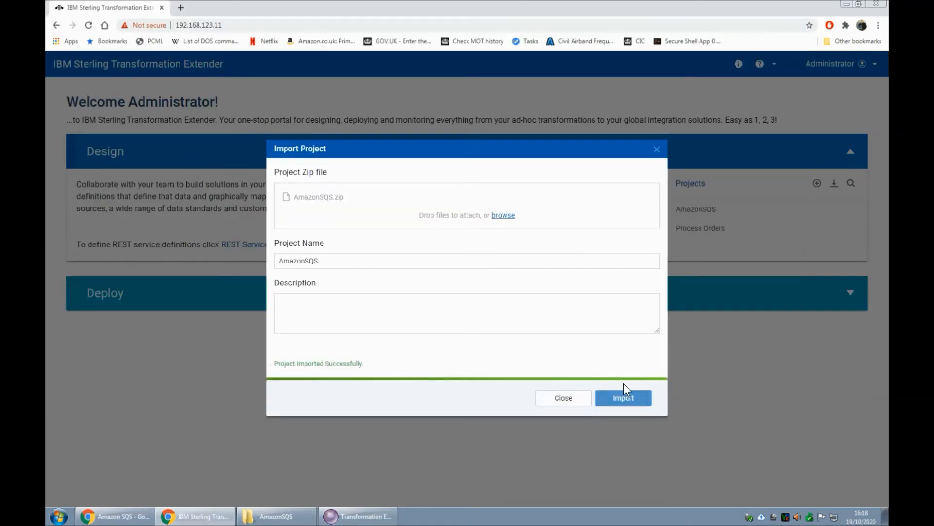
{"action": "left_click", "coordinate": [562, 402]}
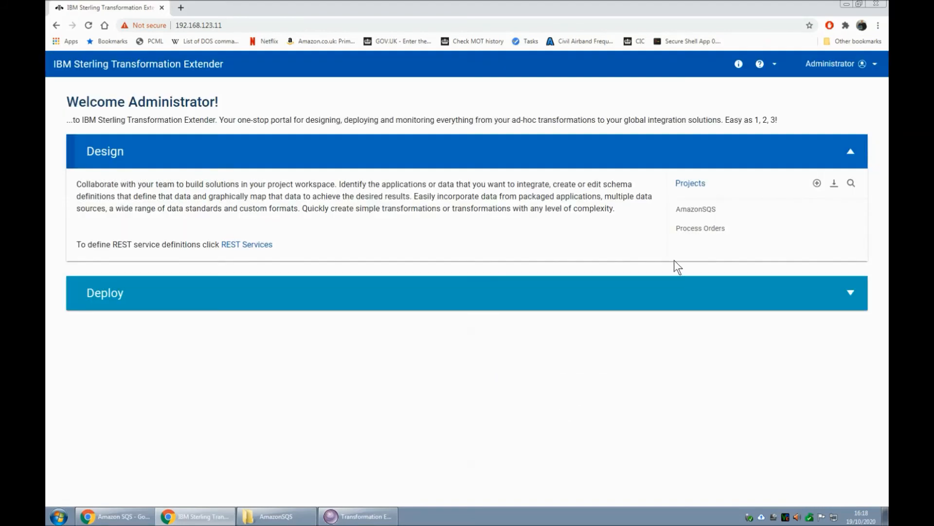
- Open the AmazonSQS project and its 1_PutMsg map from the maps list
{"action": "left_click", "coordinate": [699, 209]}
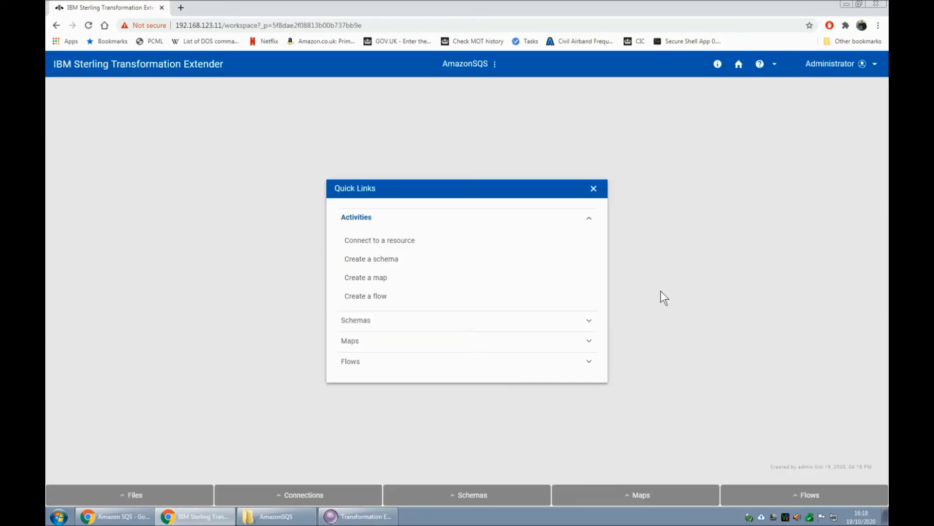
{"action": "left_click", "coordinate": [636, 496]}
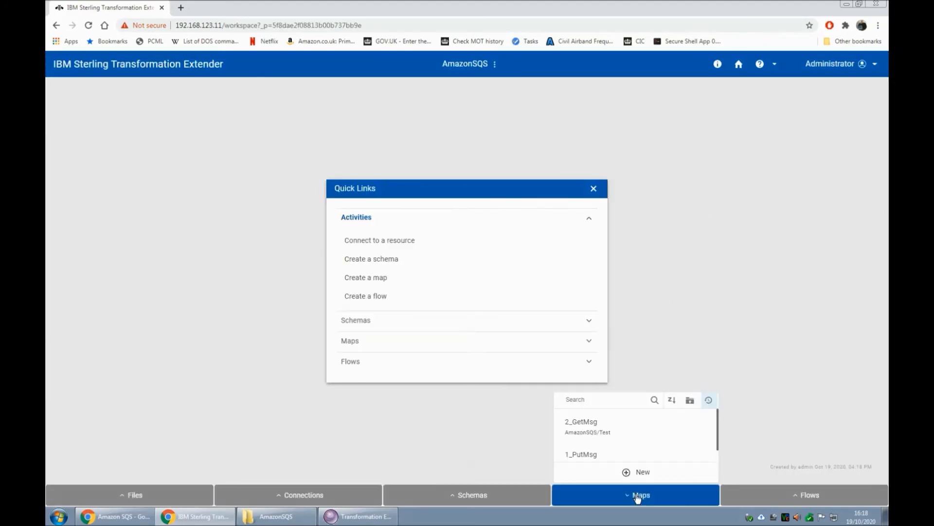
{"action": "left_click", "coordinate": [598, 457]}
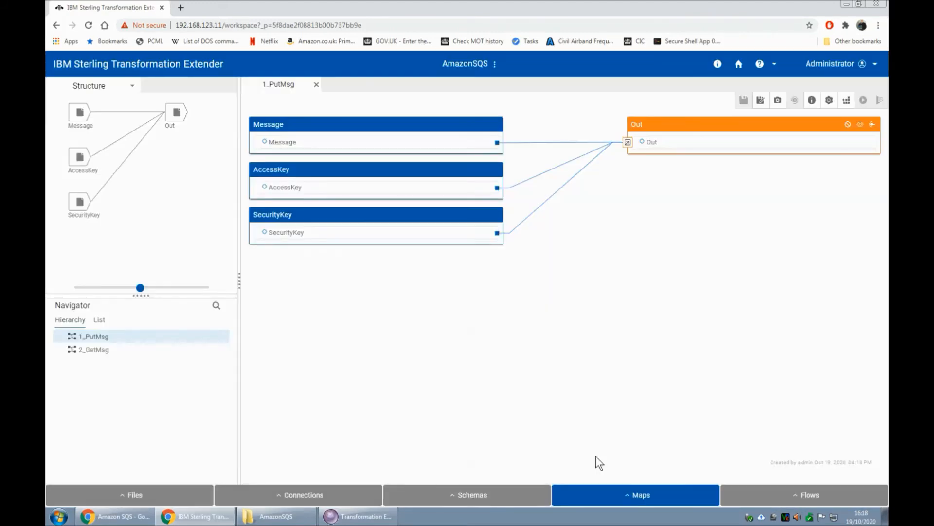
- Check the TestQ1 queue in the AWS SQS console and return to the web designer
{"action": "mouse_move", "coordinate": [128, 520]}
{"action": "left_click", "coordinate": [122, 476]}
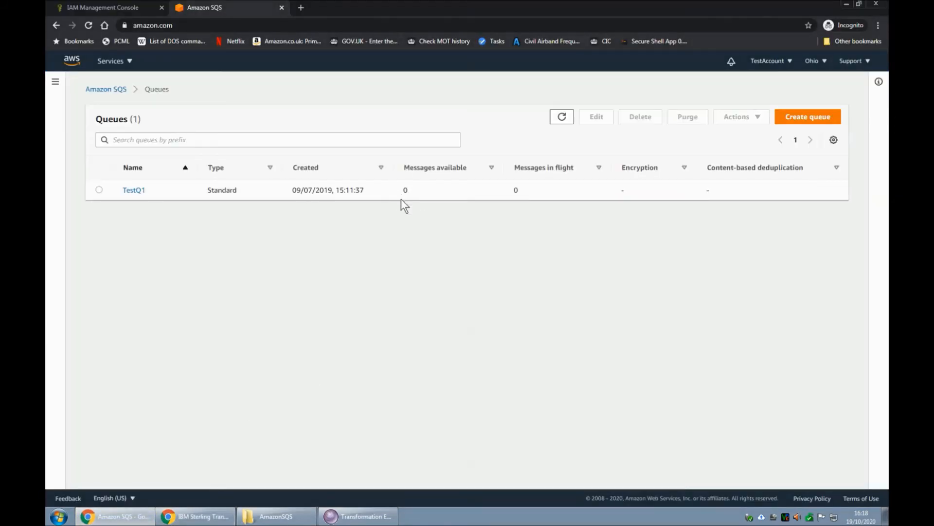
{"action": "left_click", "coordinate": [195, 516]}
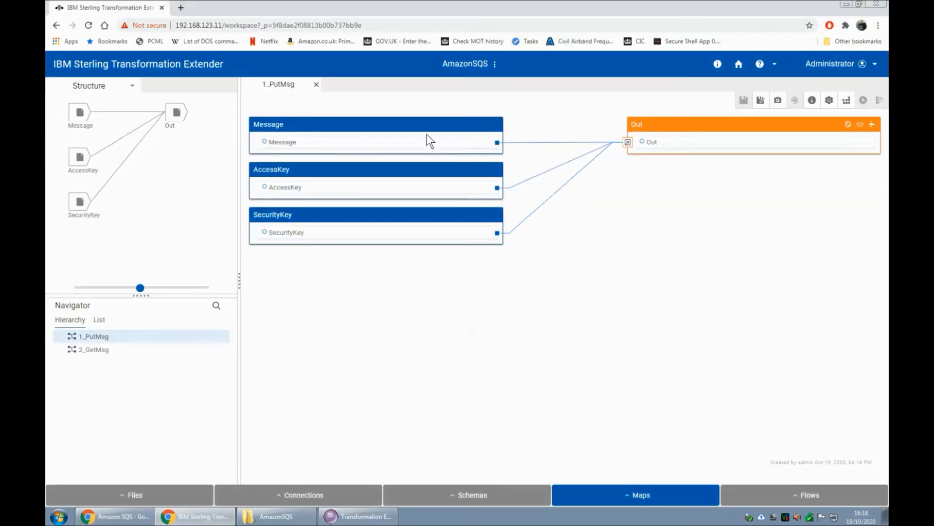
- Show the Out card's PUT rule in the Rule Editor, then build and run the 1_PutMsg map
{"action": "left_click", "coordinate": [650, 142]}
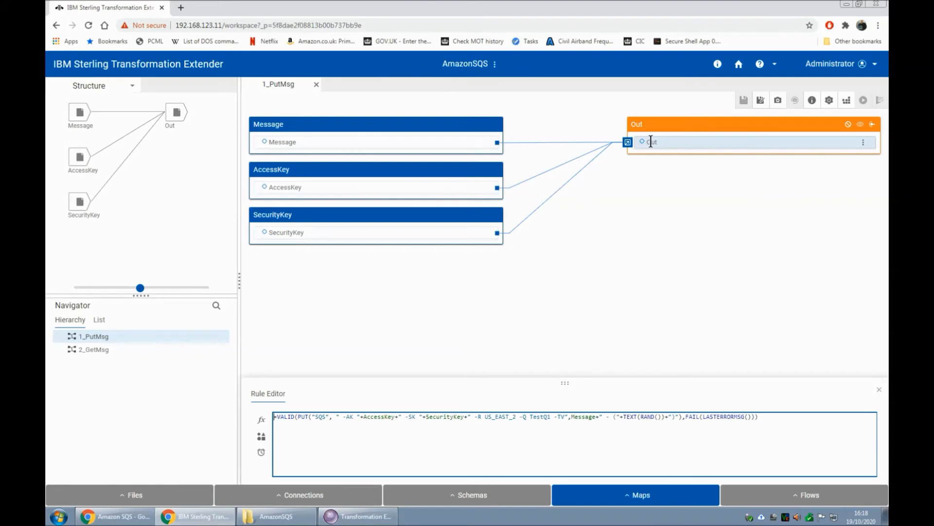
{"action": "left_click", "coordinate": [458, 425]}
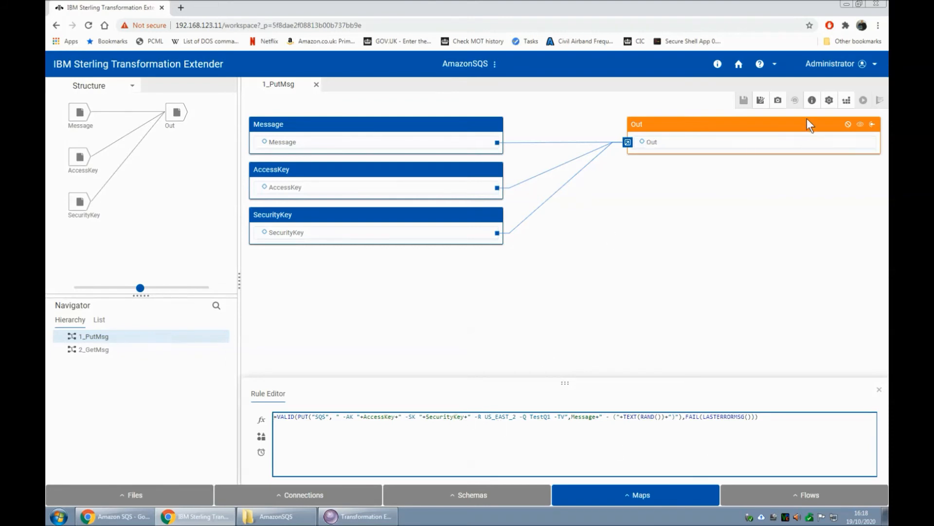
{"action": "left_click", "coordinate": [847, 101]}
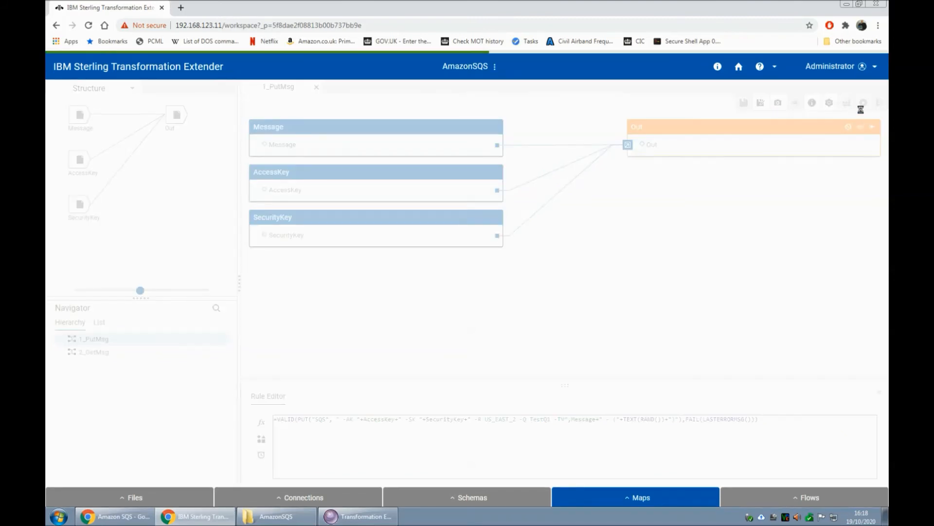
{"action": "left_click", "coordinate": [862, 101]}
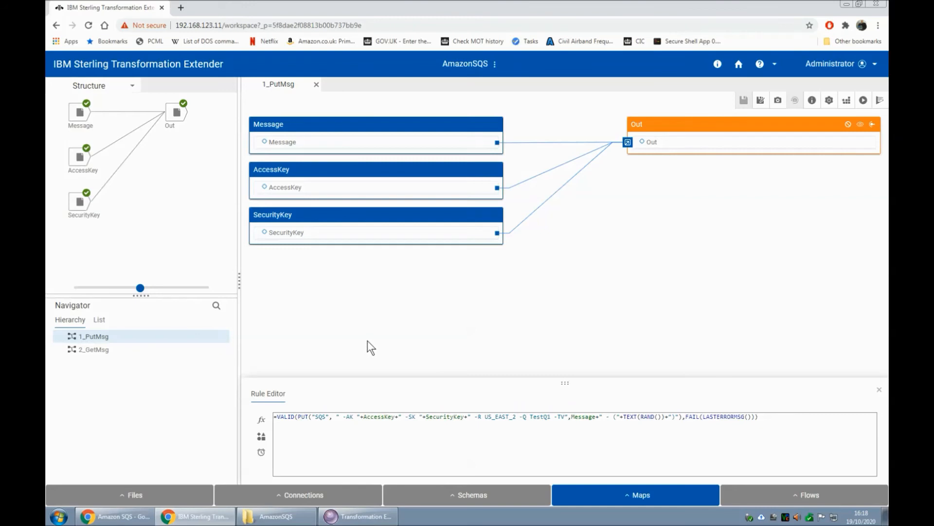
- Refresh the TestQ1 queue list in the AWS console and return to the web designer
{"action": "left_click", "coordinate": [132, 516]}
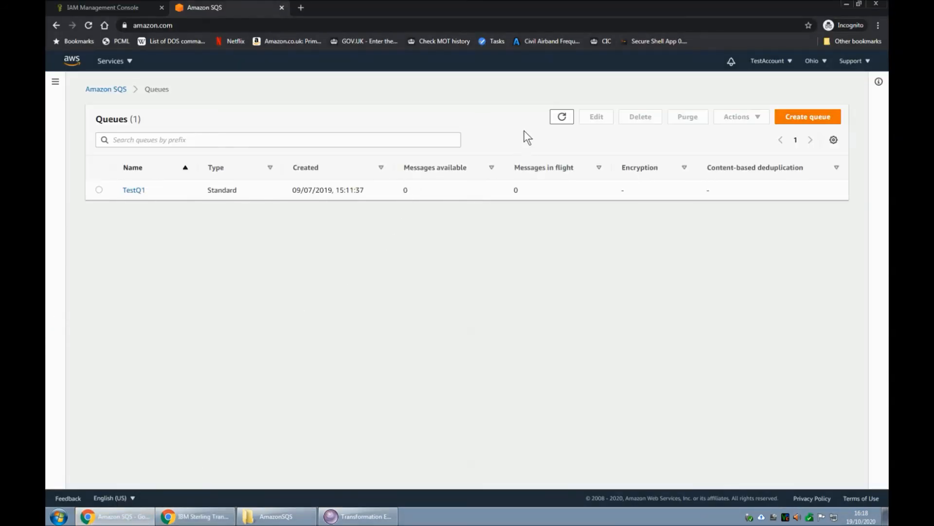
{"action": "left_click", "coordinate": [561, 118]}
{"action": "left_click", "coordinate": [194, 515]}
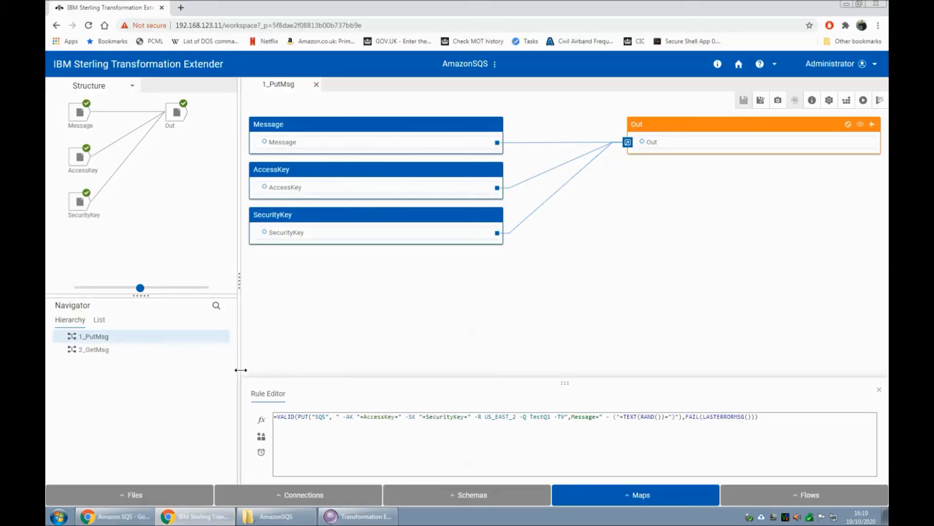
- Open the 2_GetMsg map, review its In1 card's connection properties without changes, then build and run the map
{"action": "double_click", "coordinate": [95, 350]}
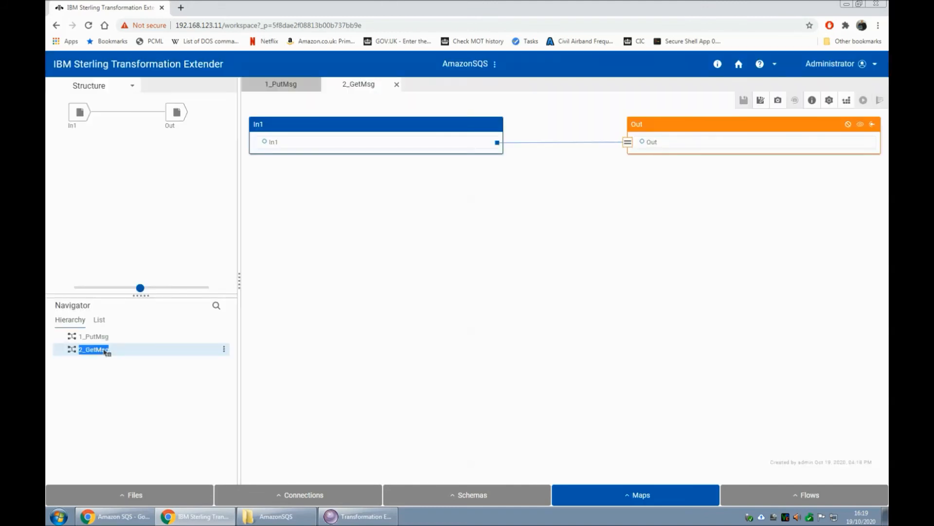
{"action": "right_click", "coordinate": [80, 113]}
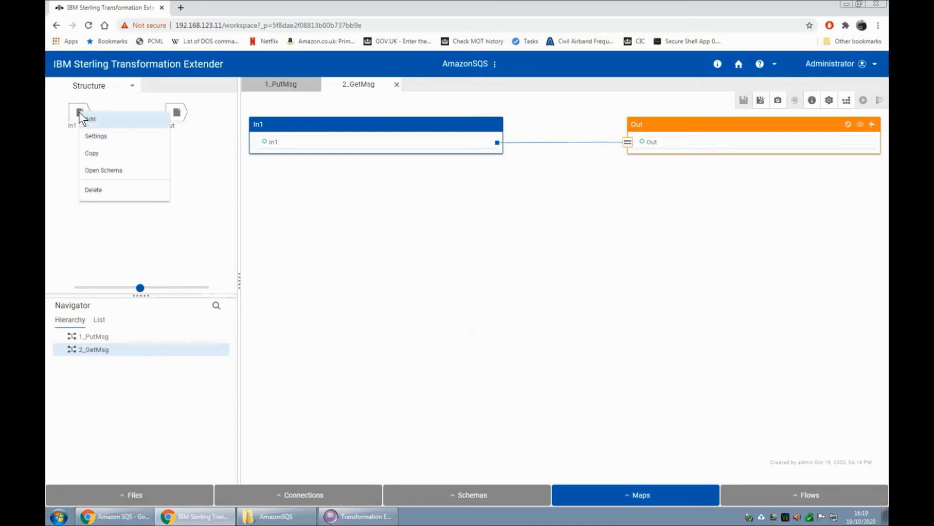
{"action": "left_click", "coordinate": [109, 136]}
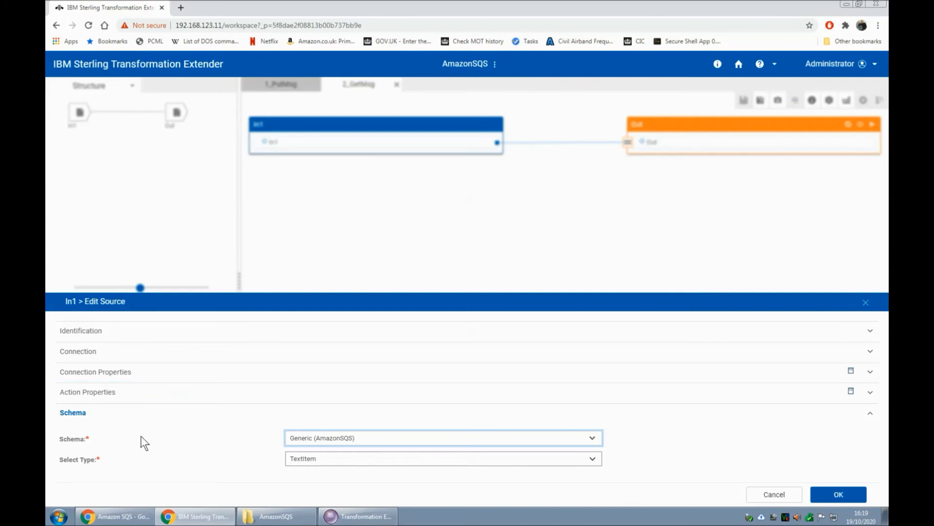
{"action": "left_click", "coordinate": [110, 372]}
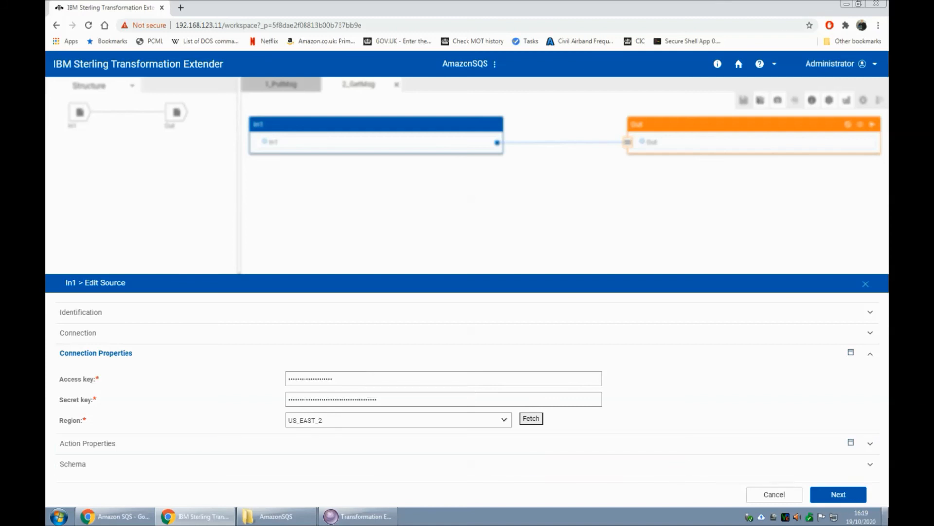
{"action": "left_click", "coordinate": [774, 494]}
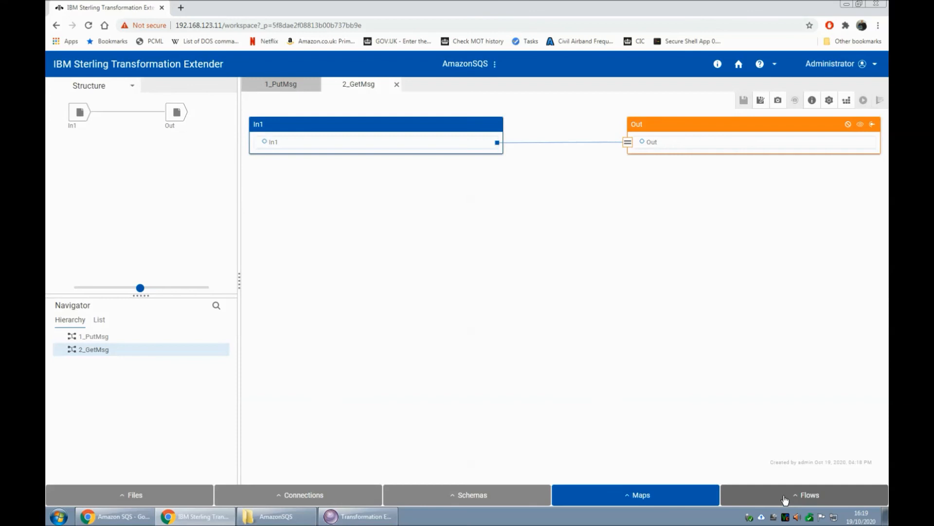
{"action": "left_click", "coordinate": [847, 100]}
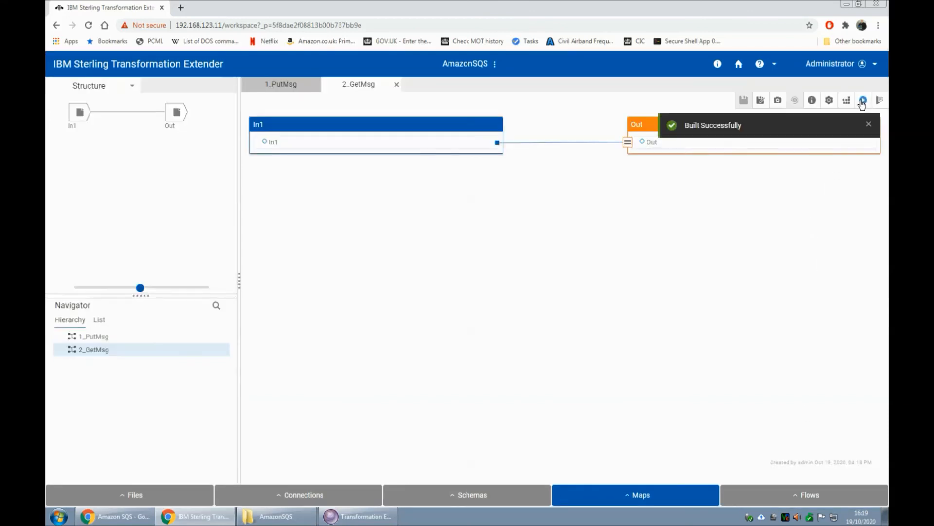
{"action": "left_click", "coordinate": [863, 100]}
- Refresh the TestQ1 queue in the AWS SQS console, then switch back to the web designer
{"action": "left_click", "coordinate": [119, 519]}
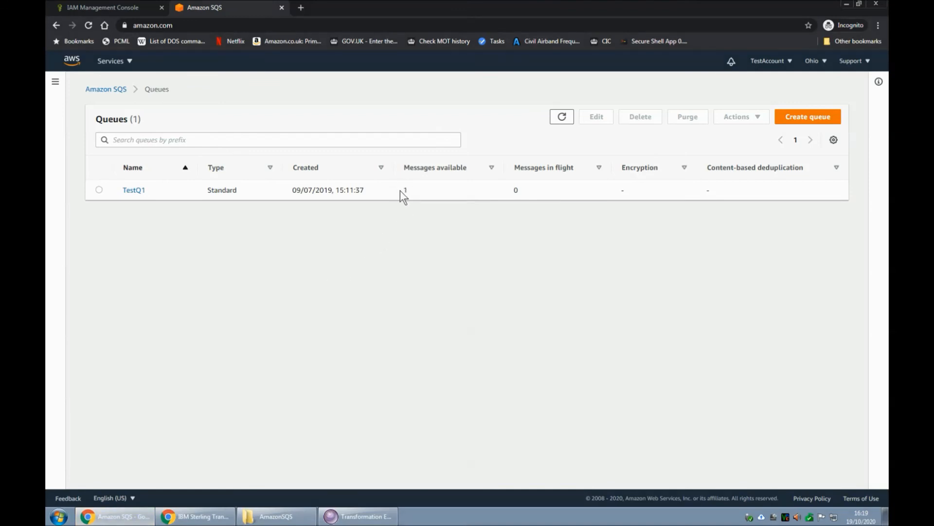
{"action": "left_click", "coordinate": [562, 118]}
{"action": "left_click", "coordinate": [562, 120]}
{"action": "left_click", "coordinate": [194, 518]}
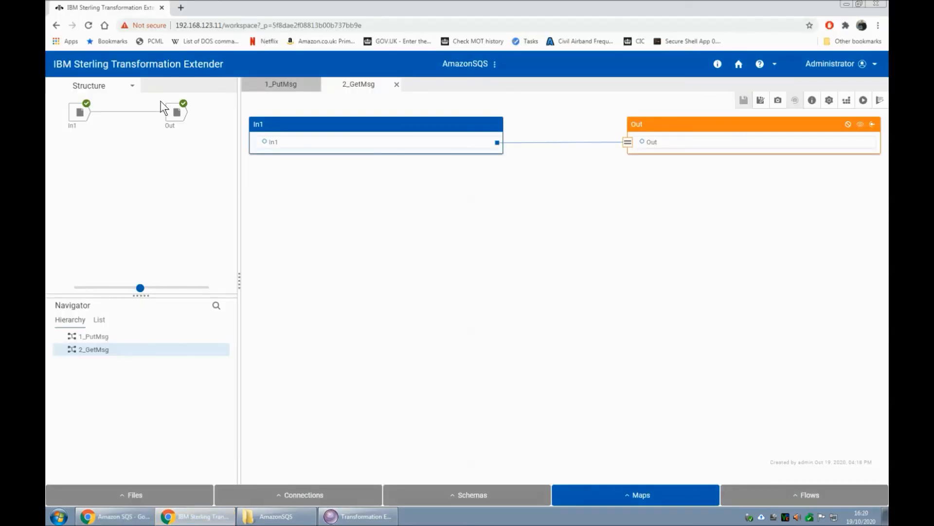
- View the data produced by the 2_GetMsg map's Out card
{"action": "right_click", "coordinate": [172, 108]}
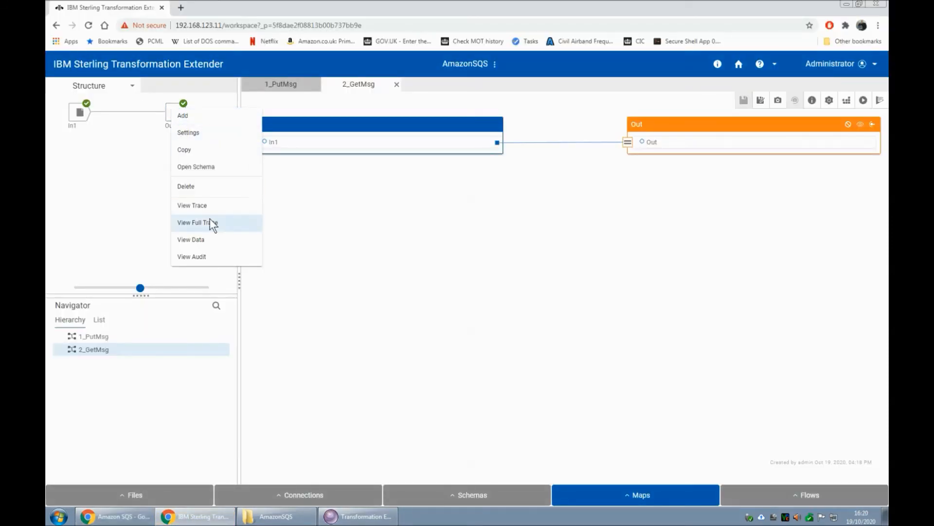
{"action": "left_click", "coordinate": [209, 240]}
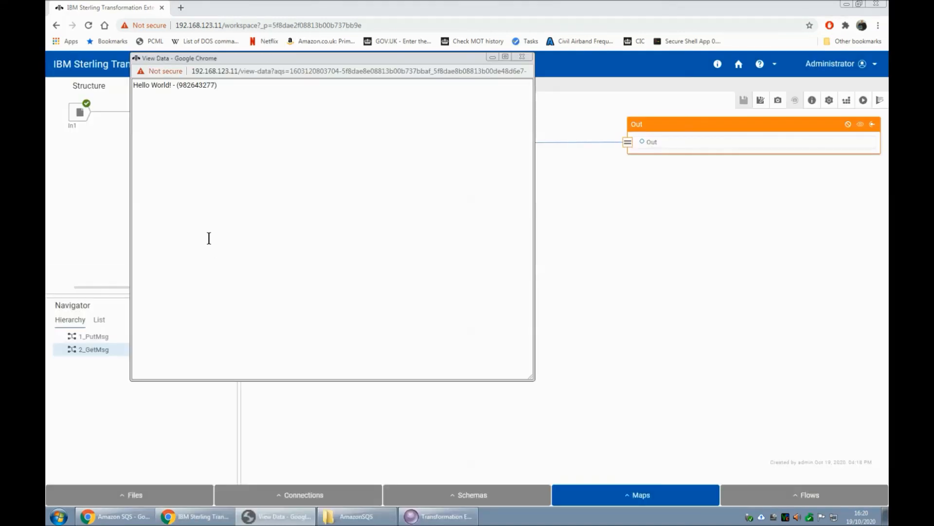